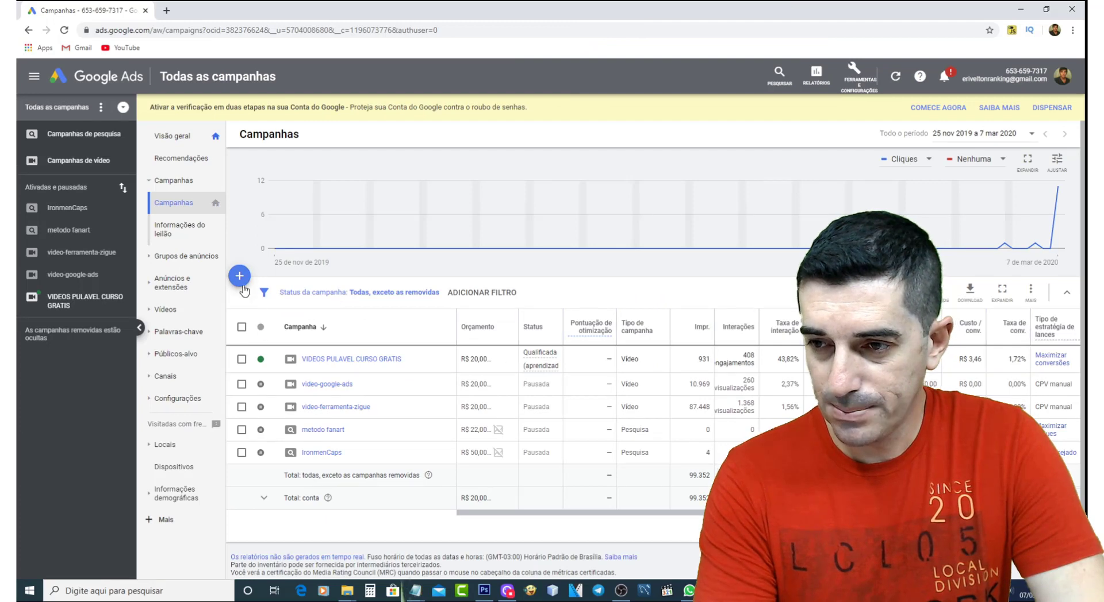
Start a new campaign without a goal, choosing the video type and the Campanha de vídeo personalizada subtype.
click(239, 276)
click(262, 317)
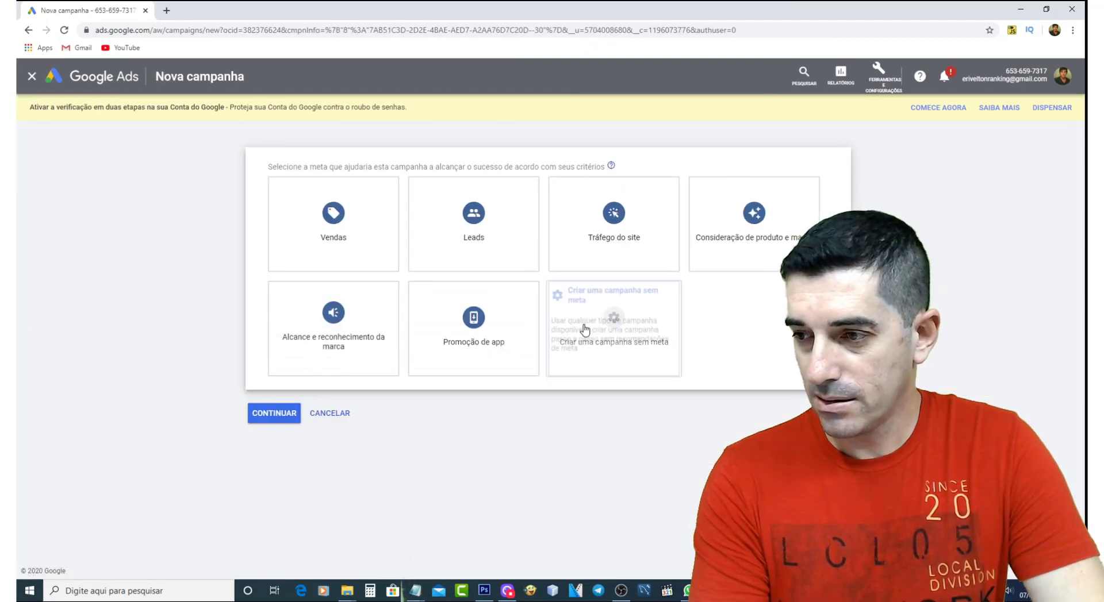
click(616, 342)
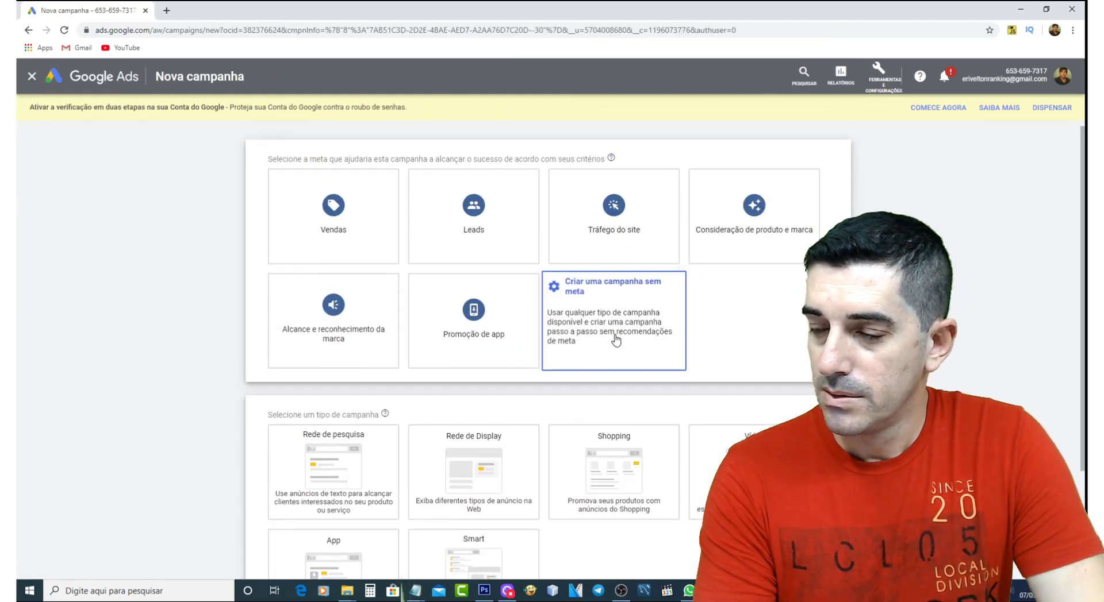
click(769, 365)
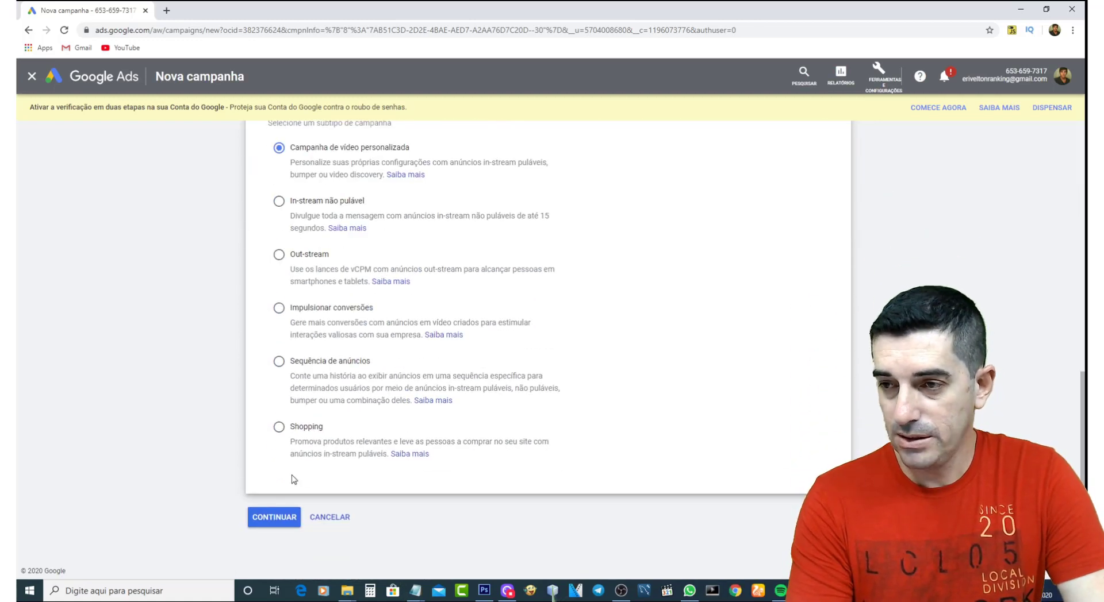
click(274, 519)
Name the campaign CAMPANHABRYAN.
drag(427, 249, 291, 260)
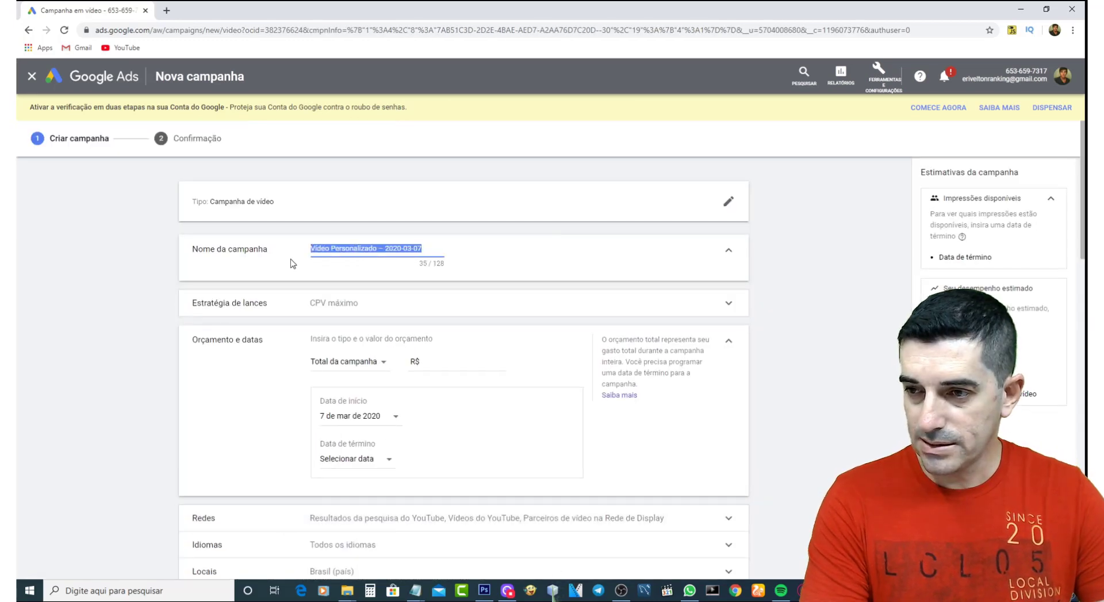
text(CAMPANHABRYAN)
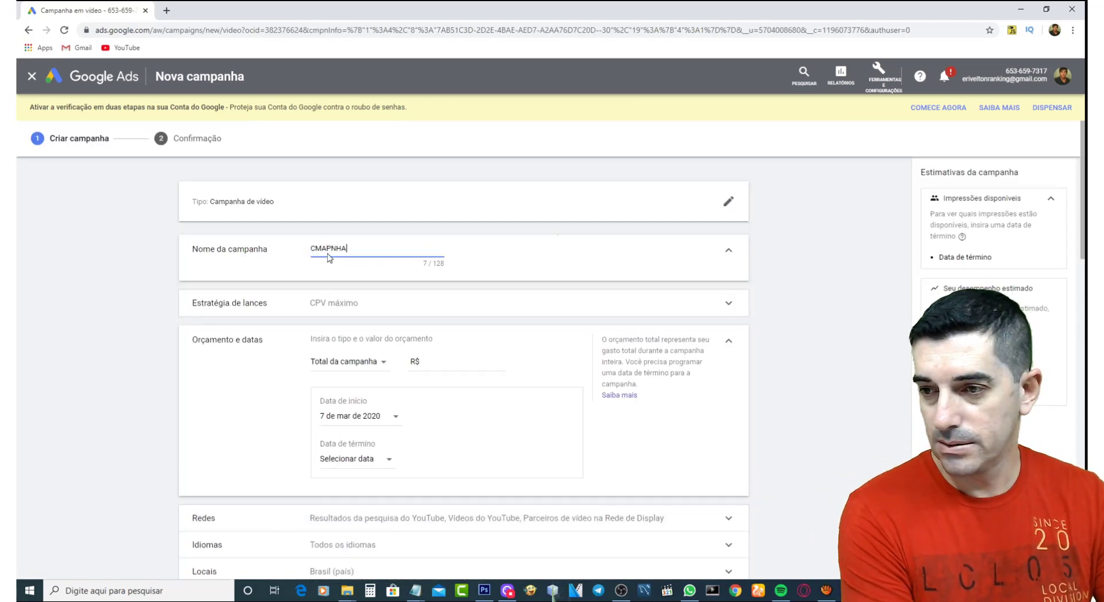
key(ctrl+a)
Expand the bidding strategy section and check which strategies are available for the campaign.
scroll(347, 379, down, 4)
scroll(347, 380, up, 3)
click(358, 253)
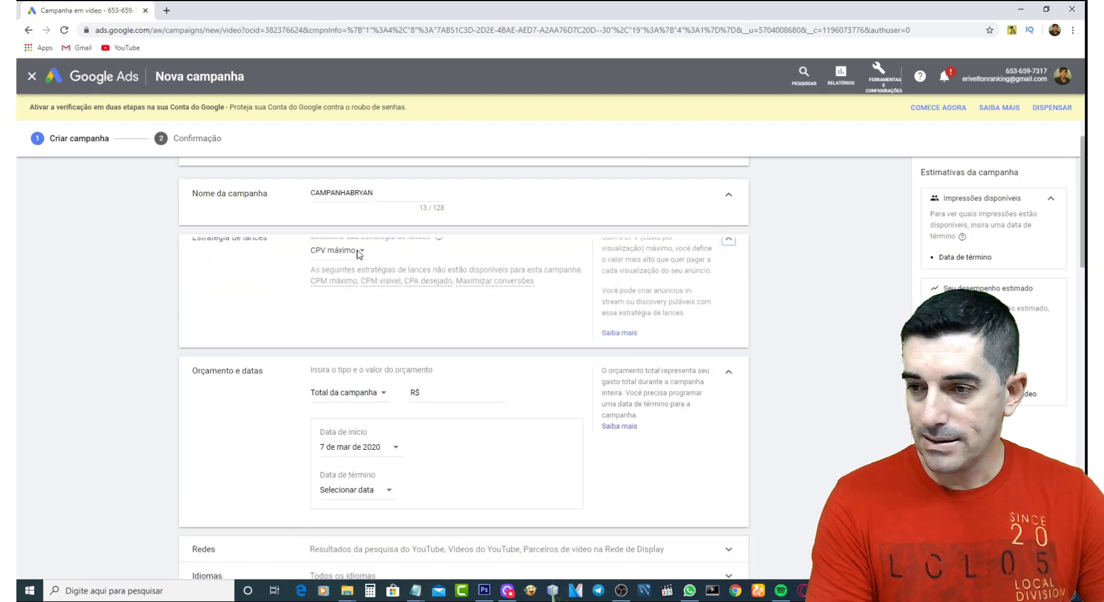
click(368, 293)
click(340, 292)
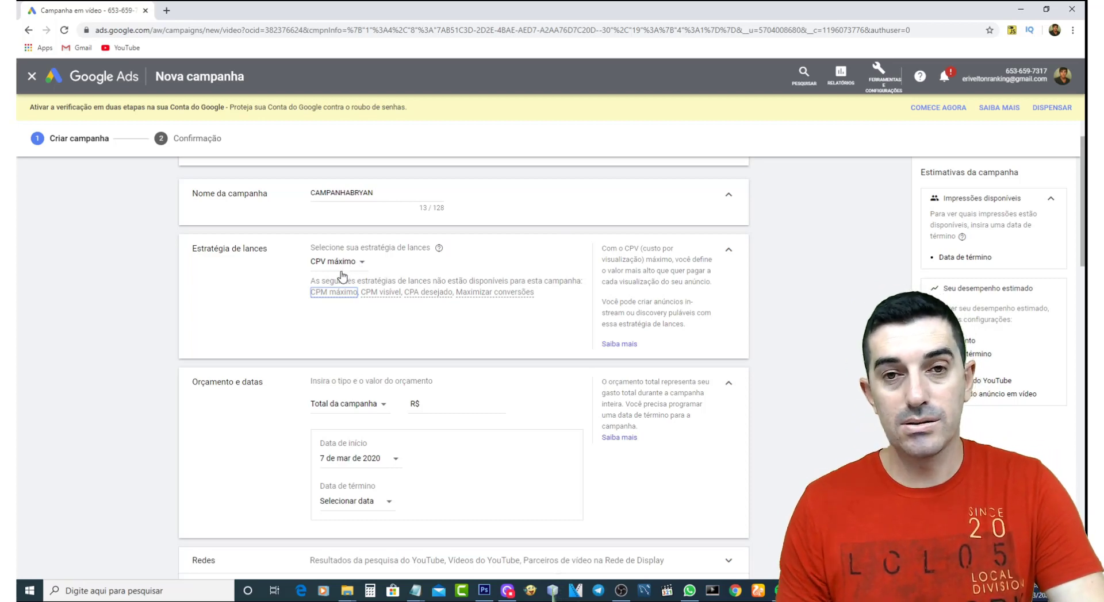
Change the budget type to Diário and set the daily amount to R$ 10,00.
scroll(350, 297, down, 2)
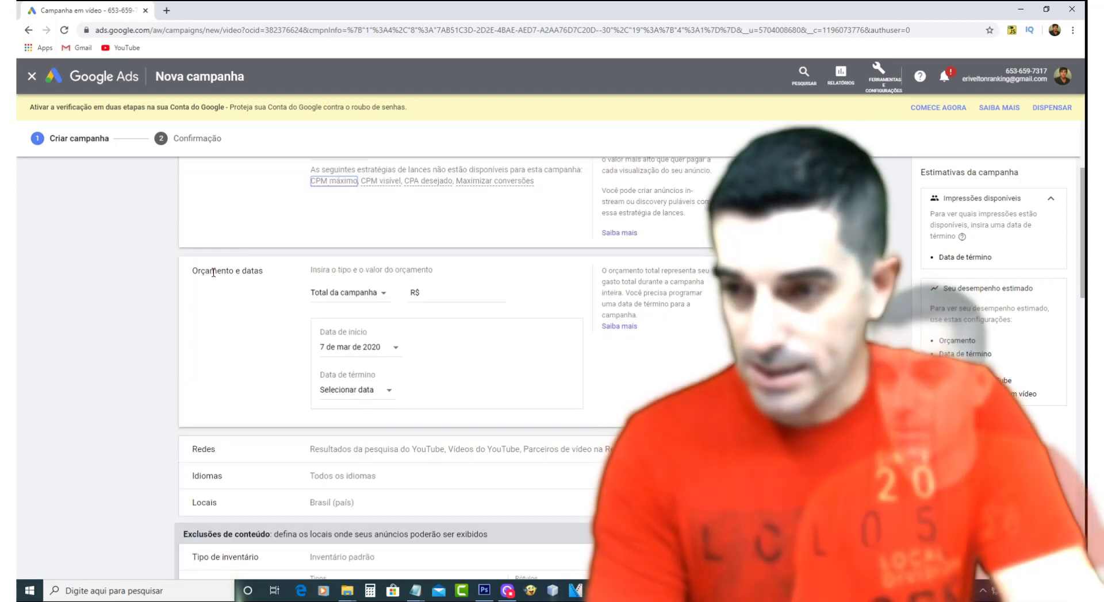
click(370, 294)
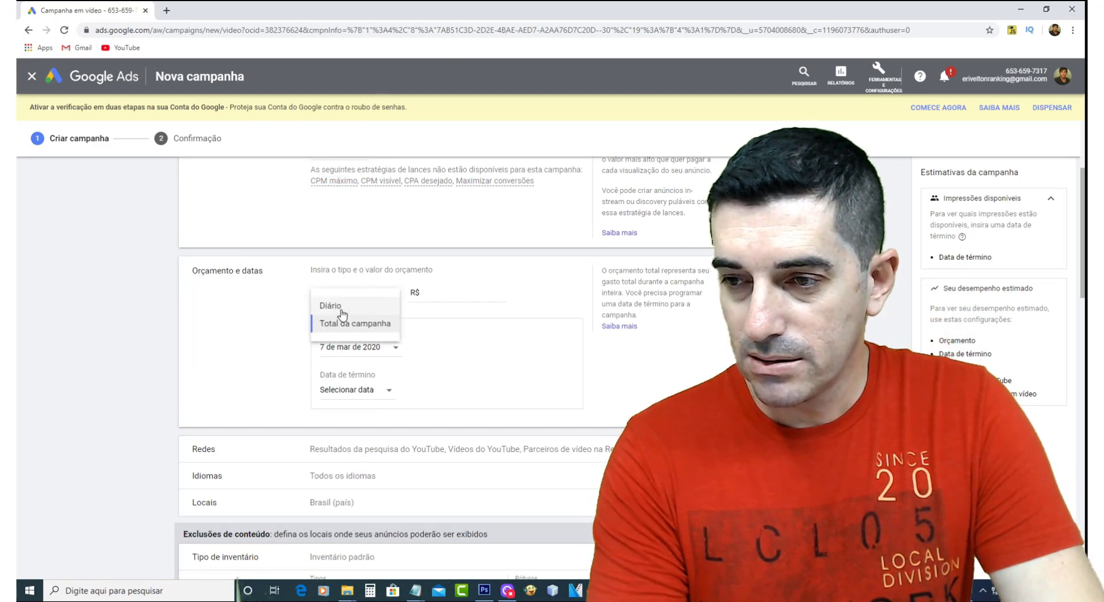
click(338, 308)
click(444, 295)
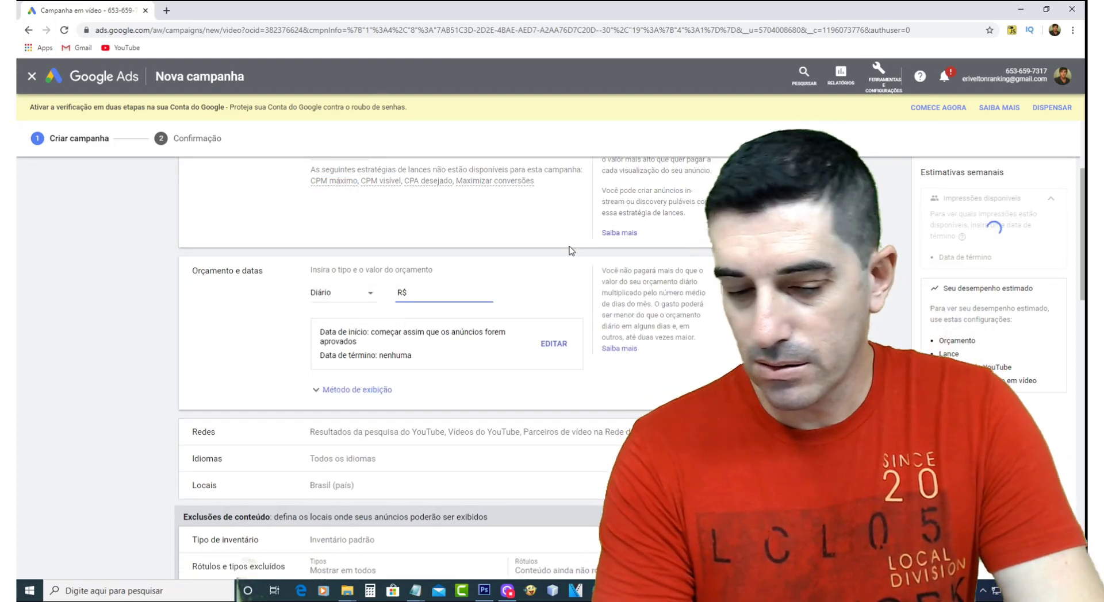
text(1000)
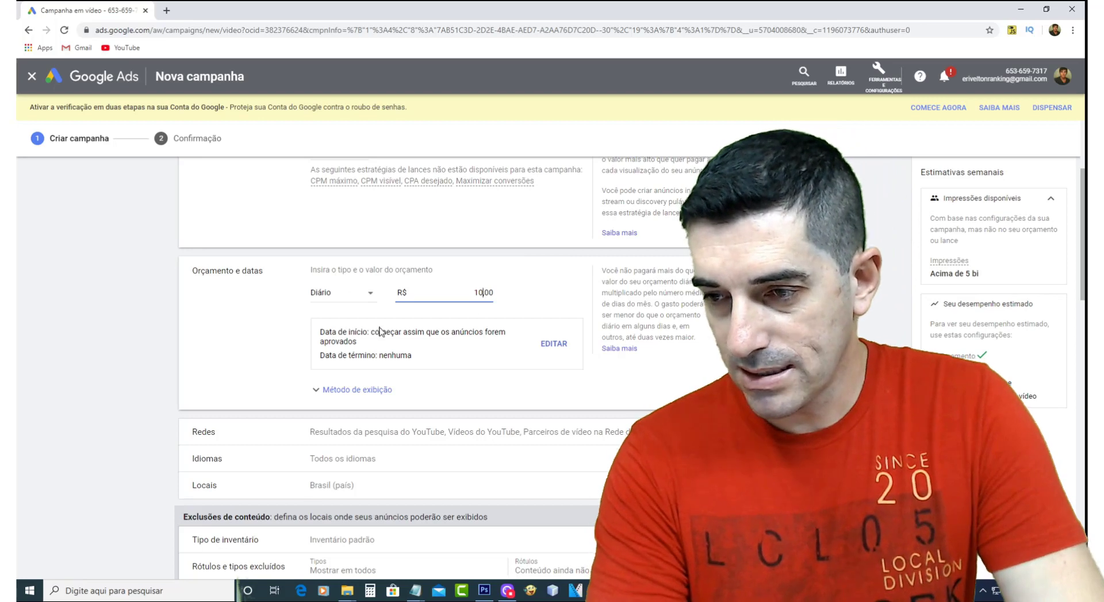
Review the budget delivery method, the ad networks, and the language, location and content exclusion settings.
scroll(376, 333, down, 2)
click(368, 282)
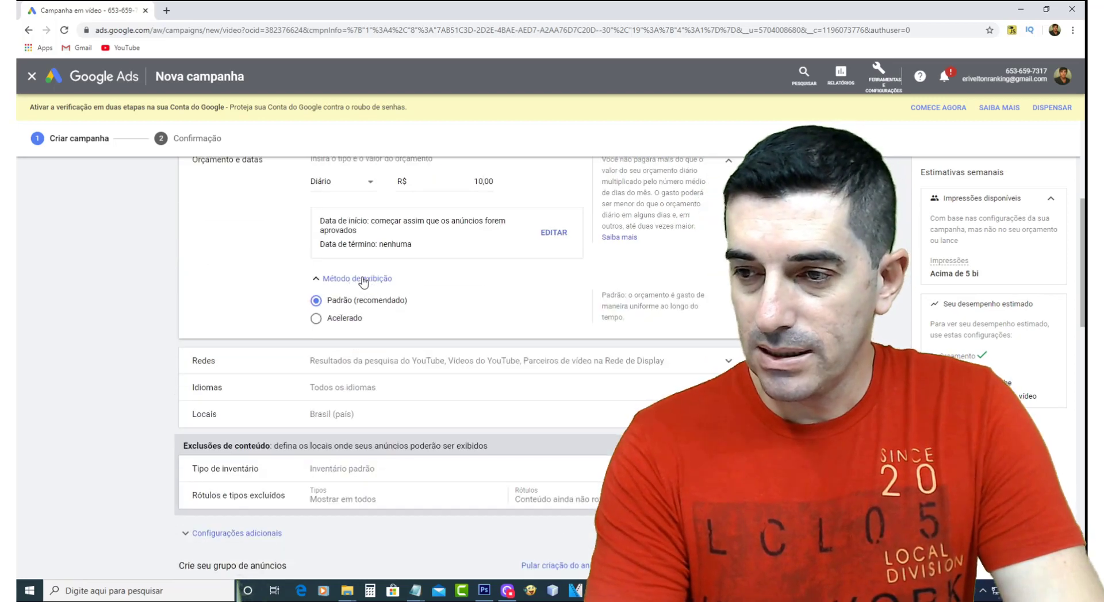
scroll(391, 322, down, 2)
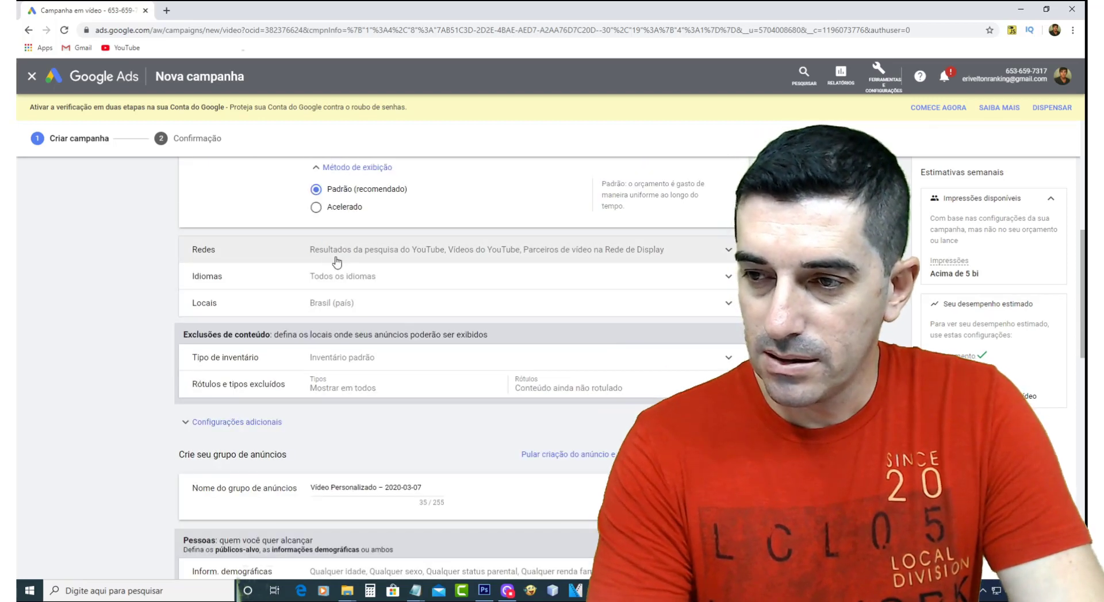
click(401, 249)
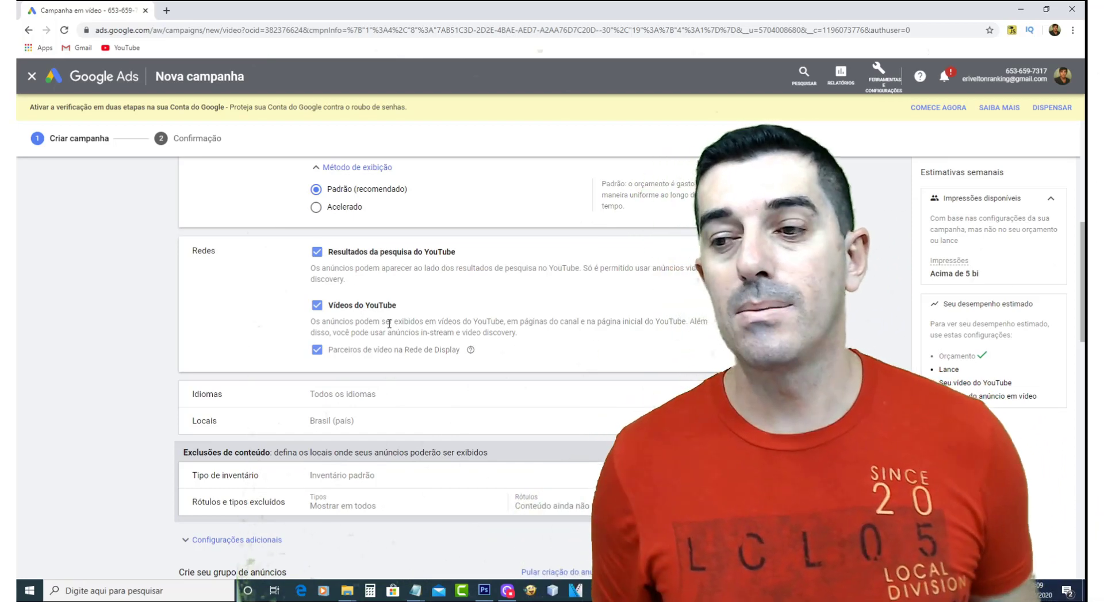
scroll(361, 347, up, 1)
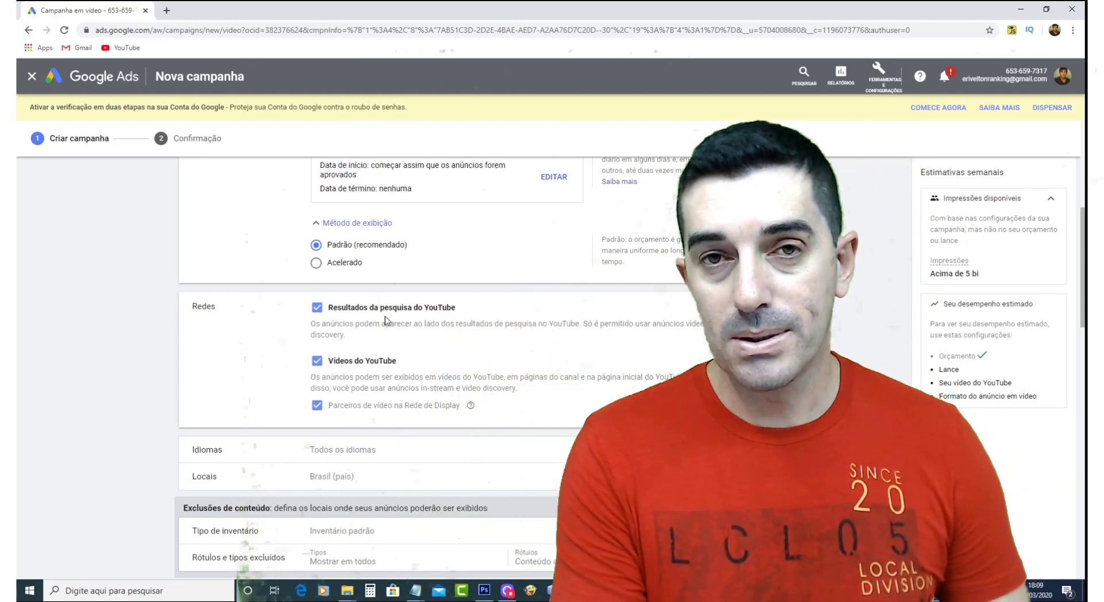
scroll(269, 291, down, 3)
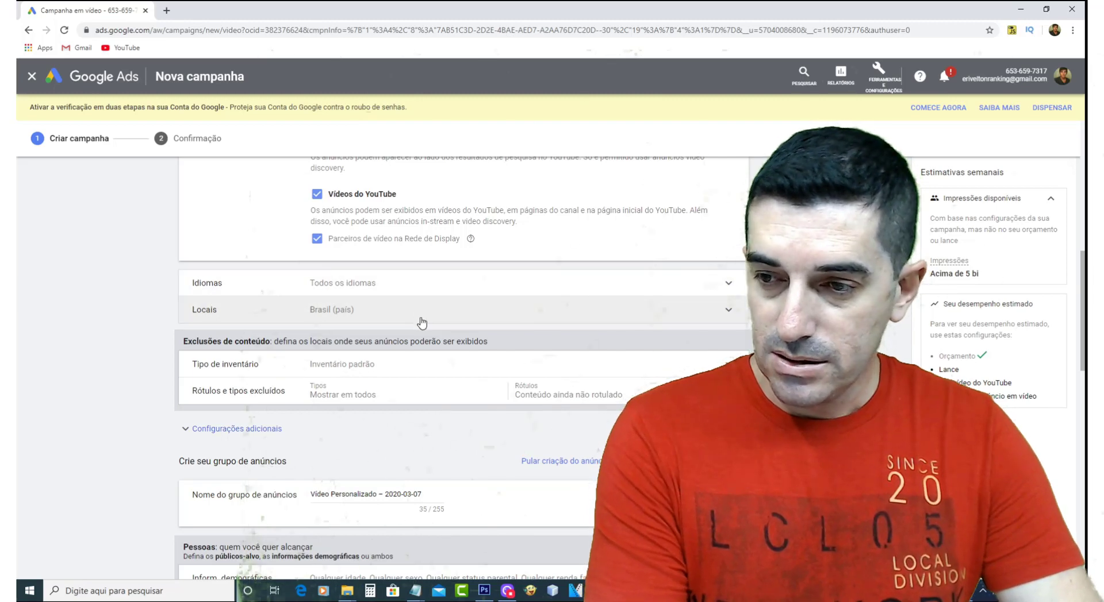
scroll(340, 318, down, 2)
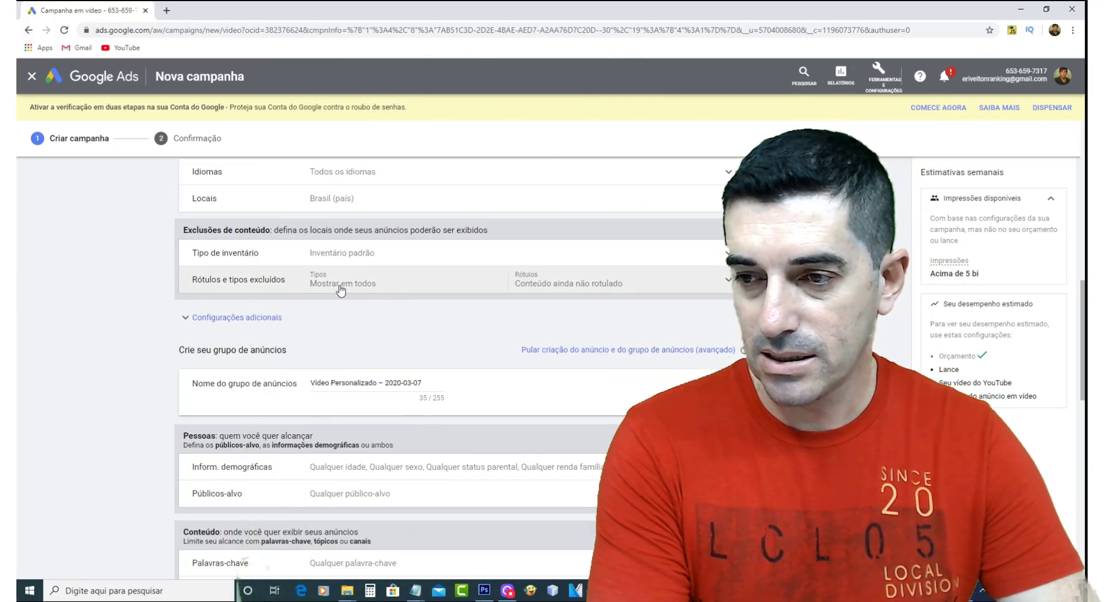
Rename the ad group as CAMPANHABRYAN.
scroll(378, 369, down, 1)
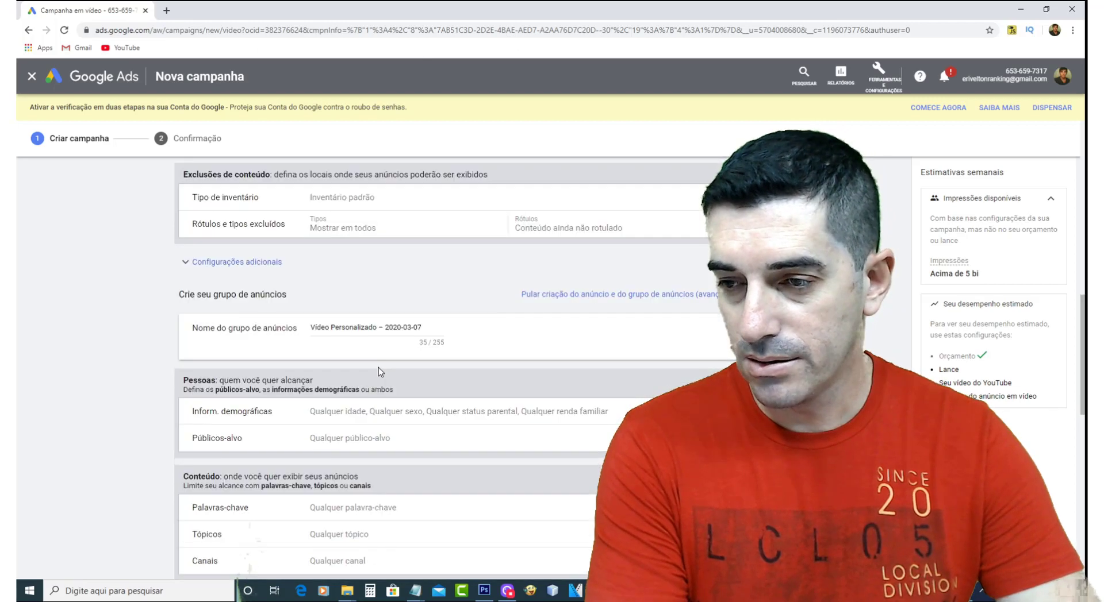
click(362, 328)
drag(450, 326, 347, 330)
drag(347, 330, 262, 355)
text(CAMPANHABRYAN)
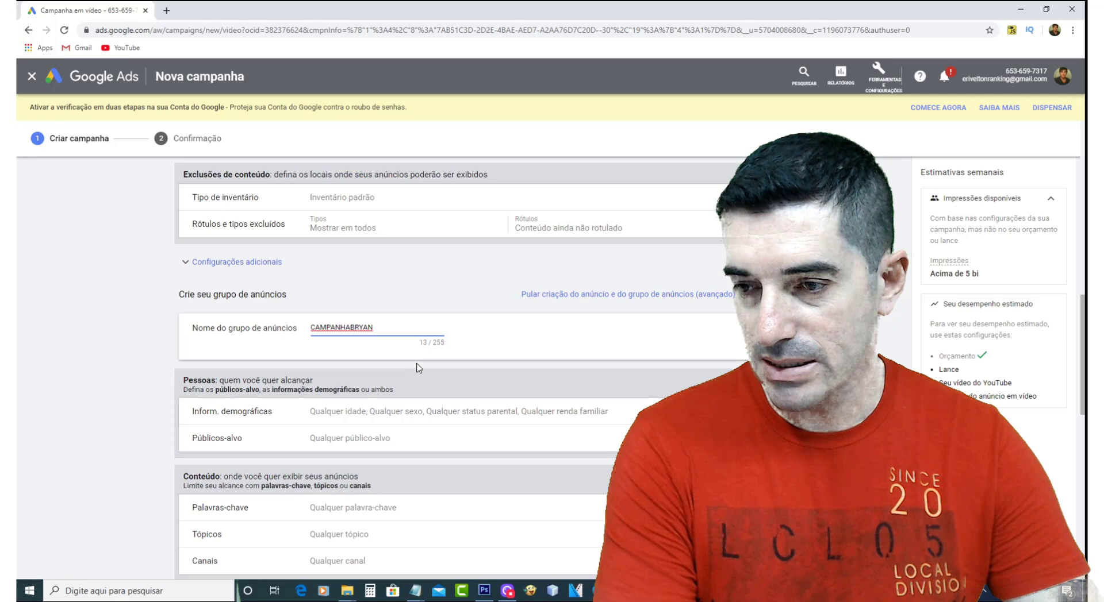
Expand the ad group's demographics and review the sex, age, parental status and household income segments.
scroll(418, 368, down, 2)
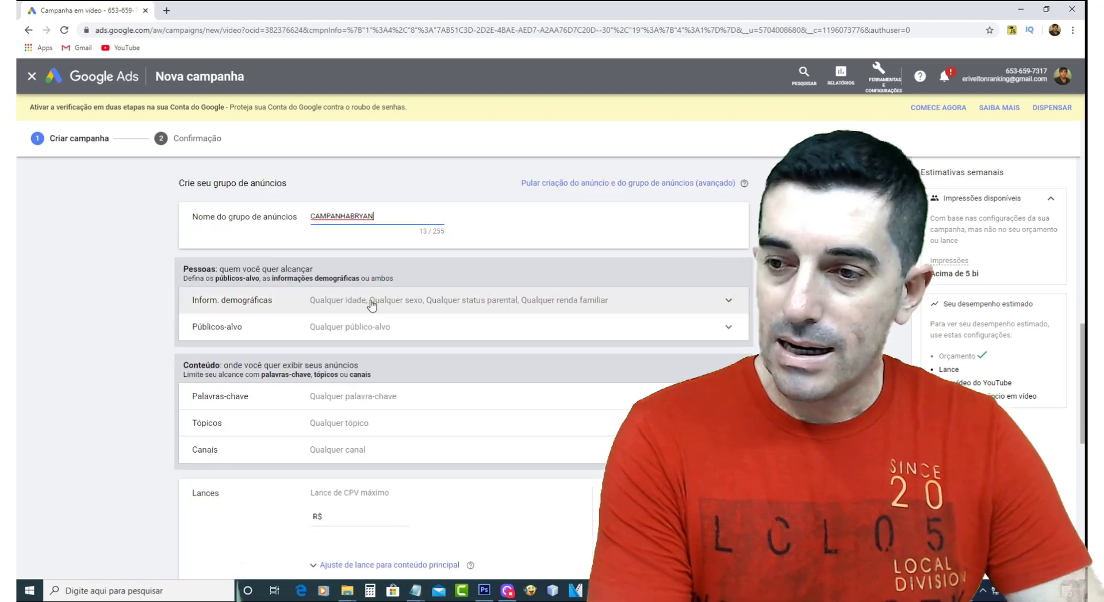
click(382, 300)
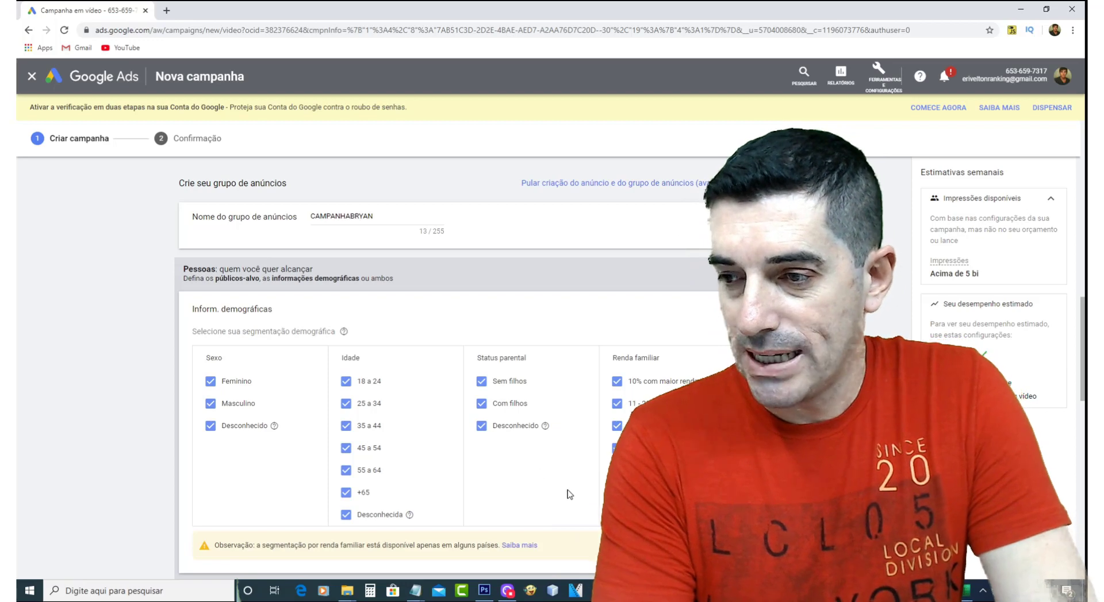
scroll(420, 416, down, 4)
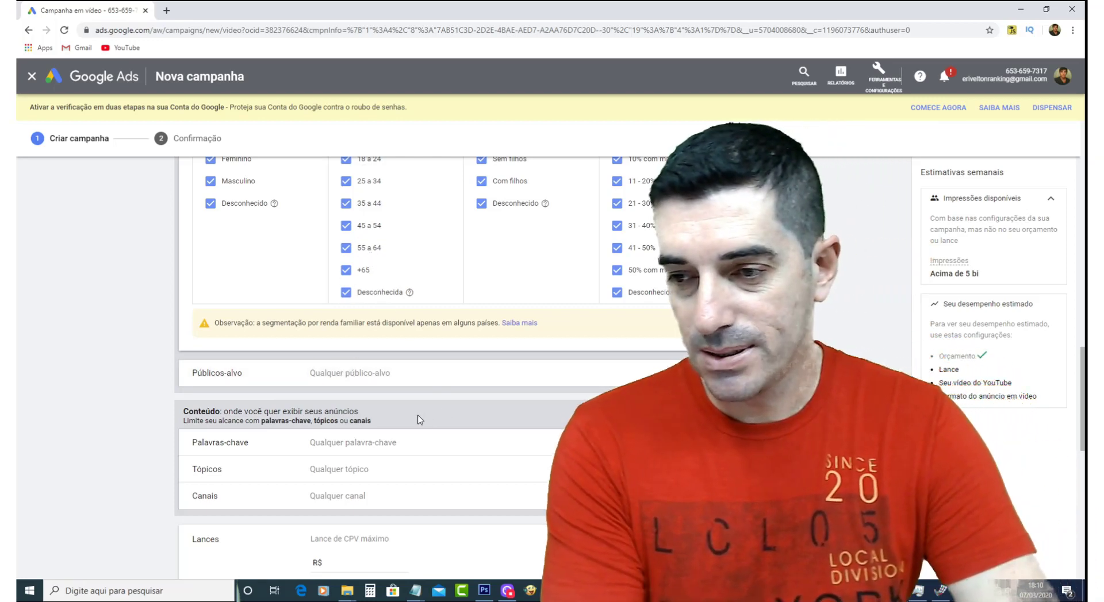
Try targeting the audience Educação infantil found by searching for INFAN, and clear the audience selection.
click(517, 375)
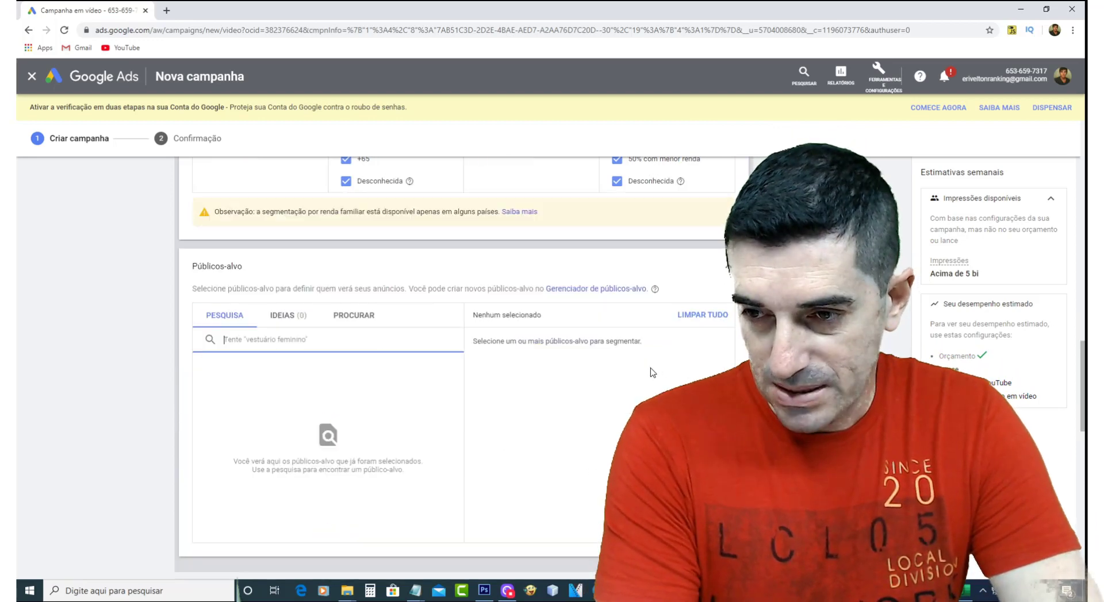
text(INFAN)
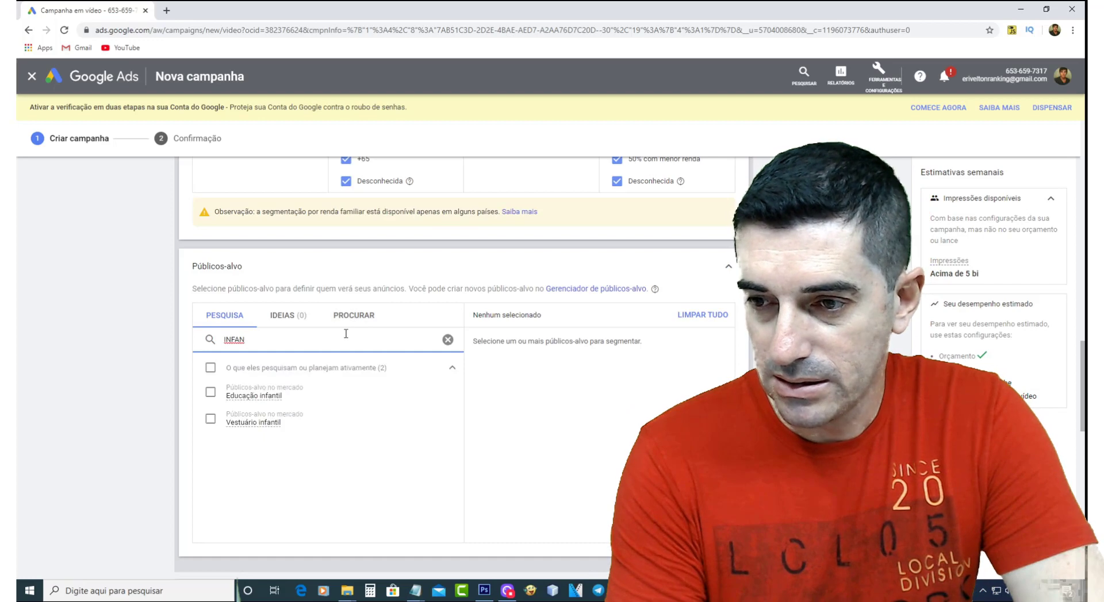
click(257, 397)
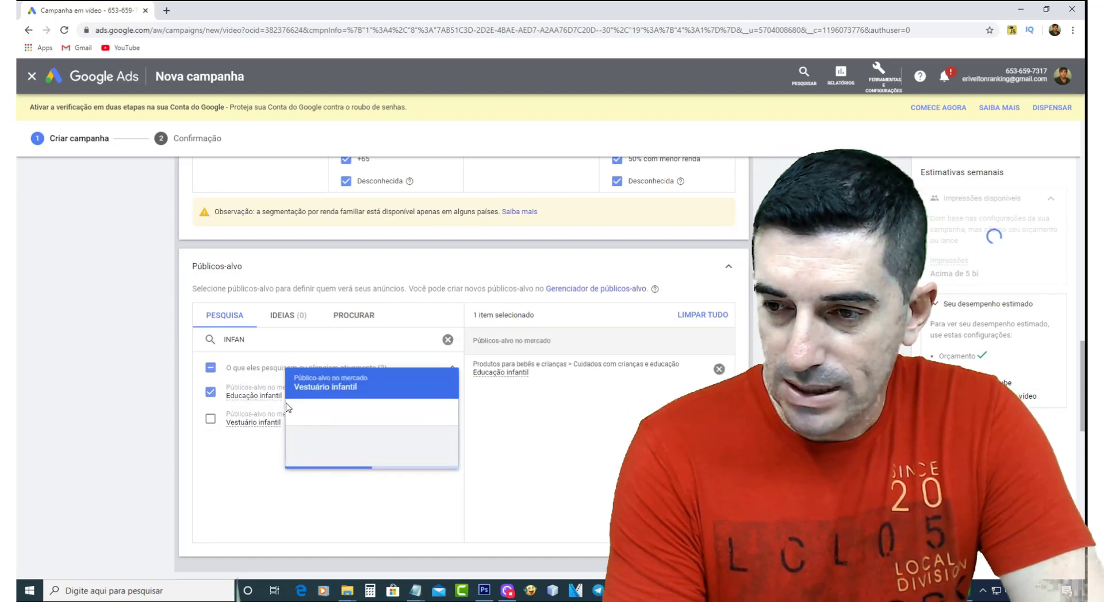
click(210, 368)
click(210, 369)
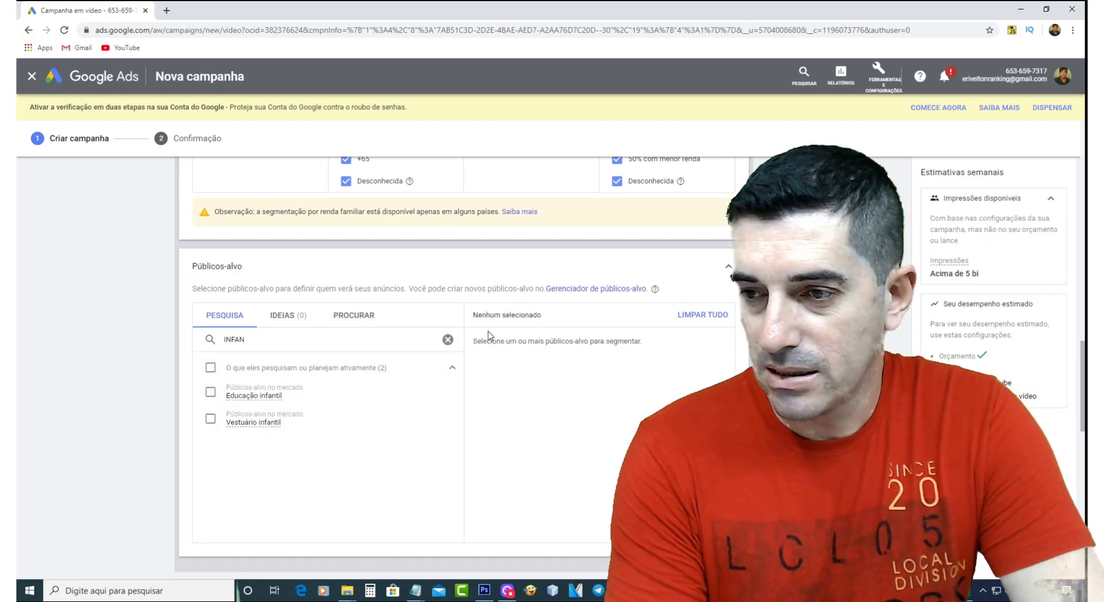
click(728, 266)
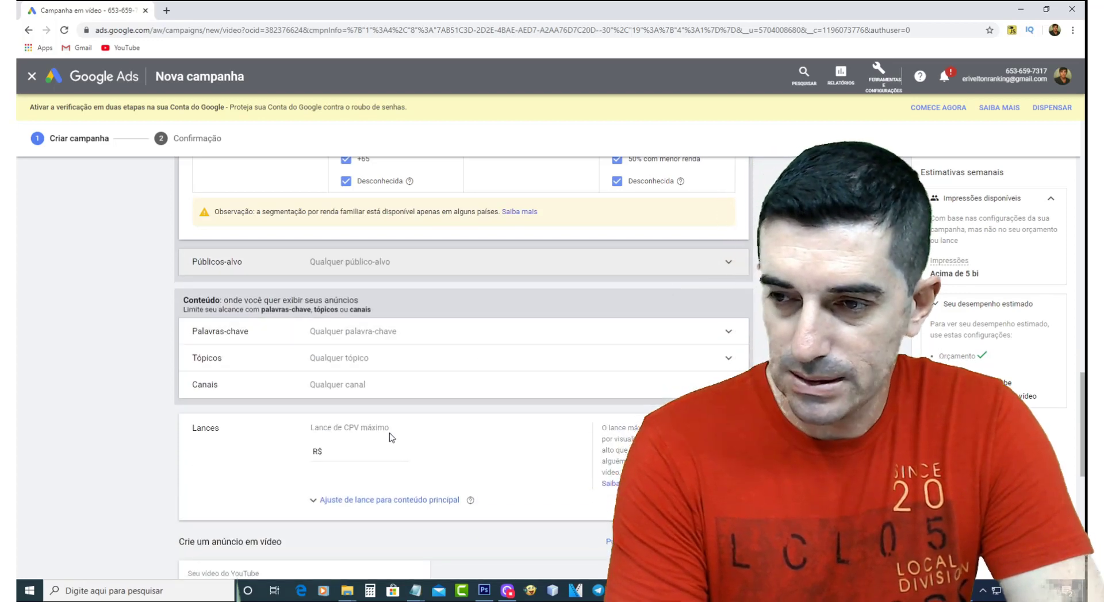
Copy "crianças brincando" from the Notepad keyword list into the ad group's keywords.
click(371, 337)
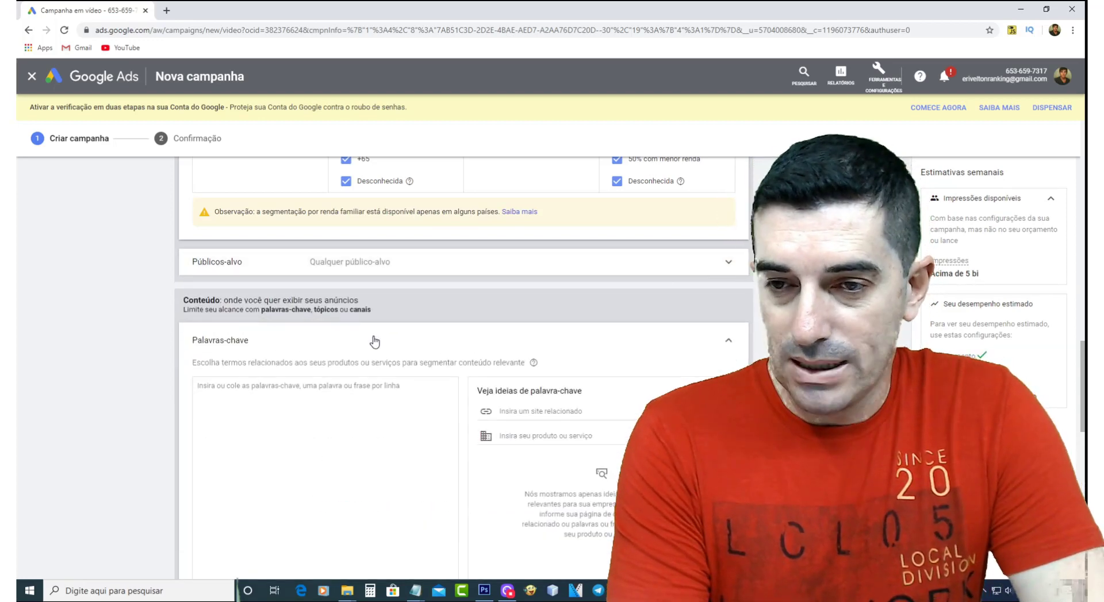
key(alt+Tab)
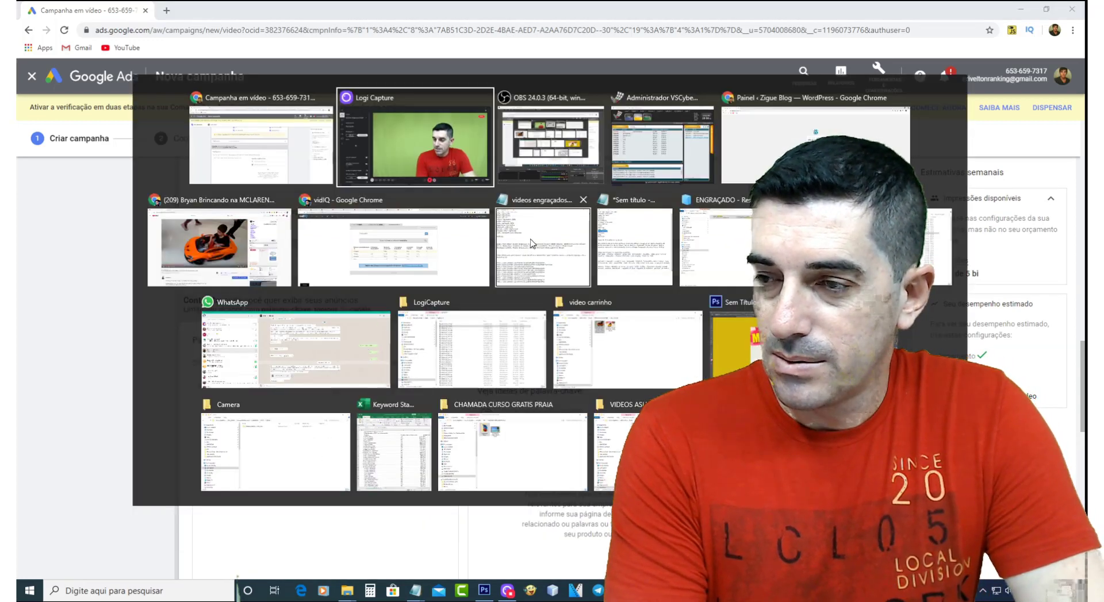
click(632, 244)
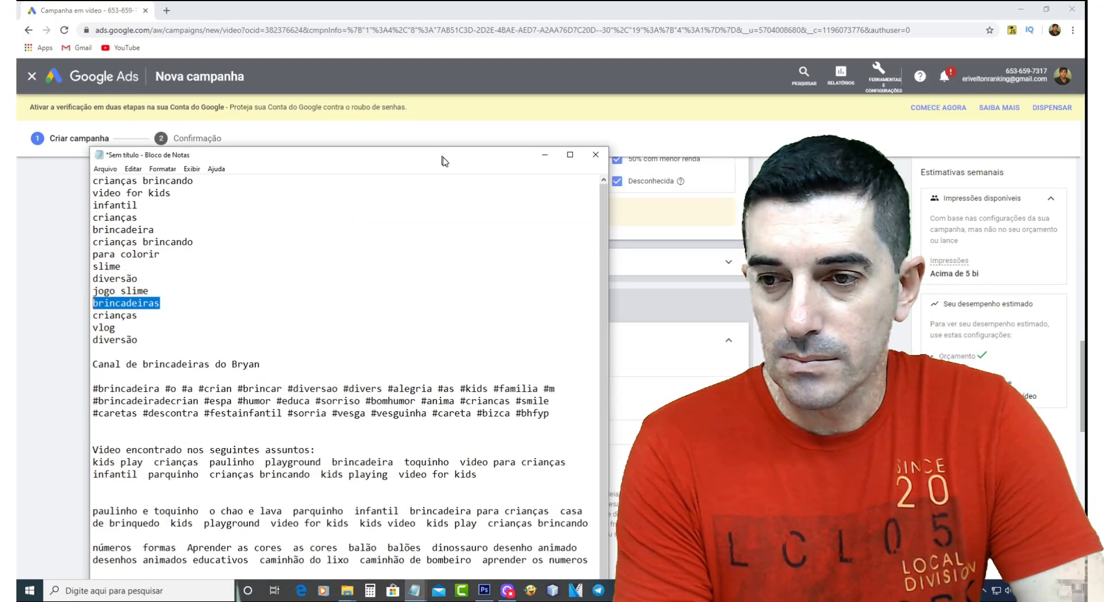
drag(440, 163, 937, 369)
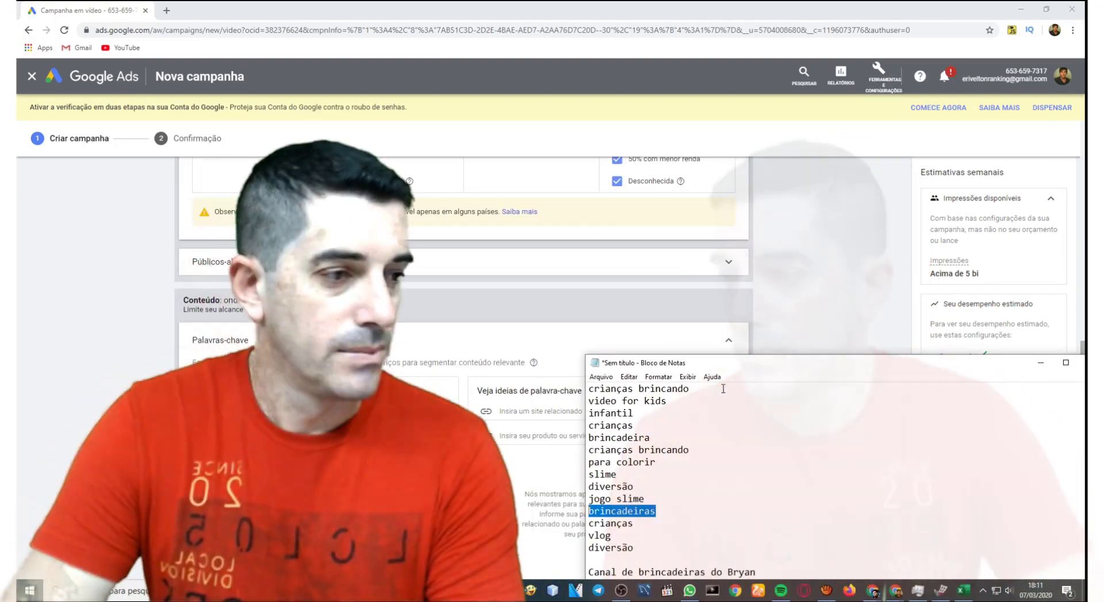
drag(719, 389, 587, 390)
key(ctrl+c)
click(345, 429)
key(ctrl+v)
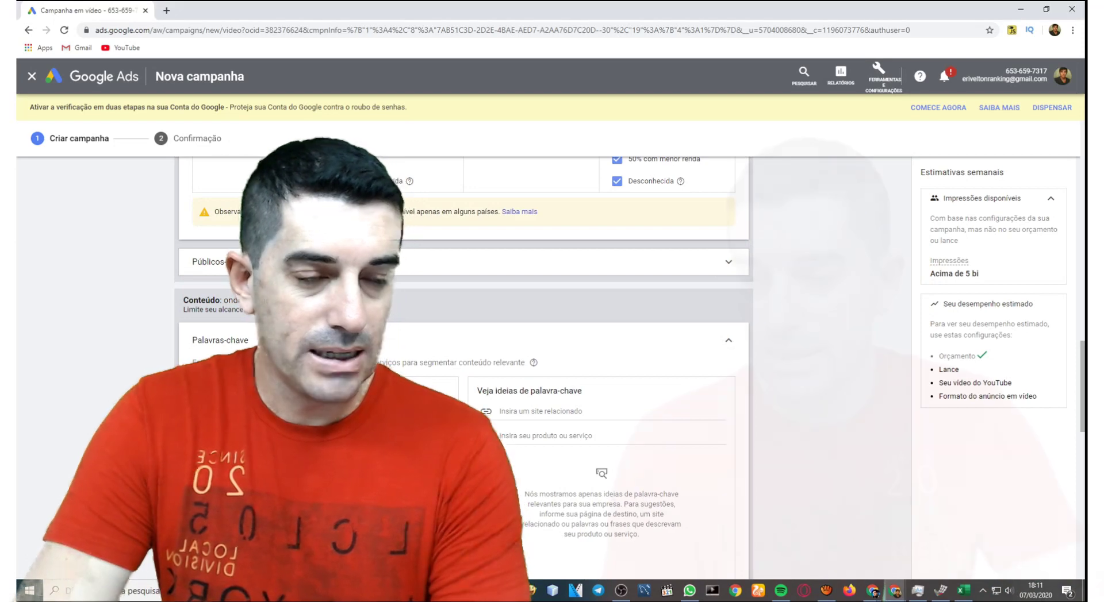
Add "video for kids" from the Notepad list as a second keyword on its own line.
key(alt+Tab)
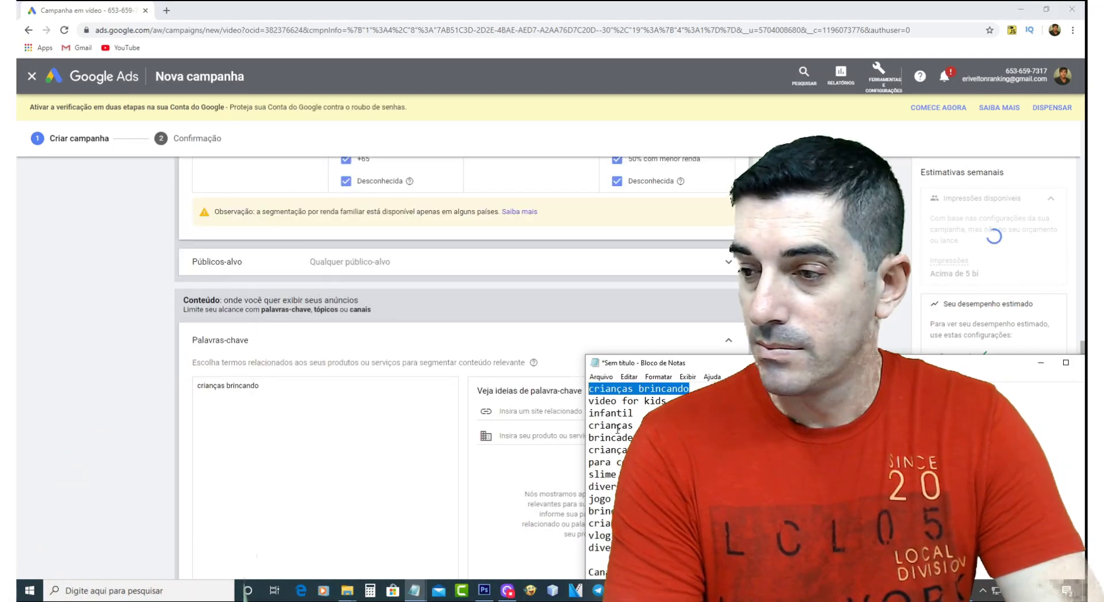
drag(667, 402, 560, 398)
click(356, 384)
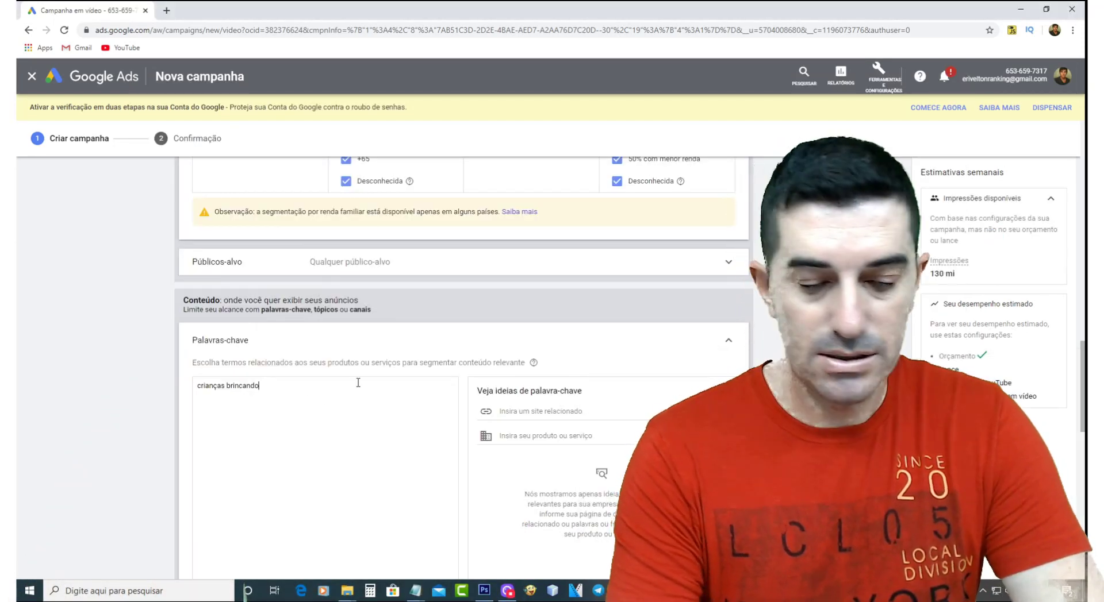
key(Return)
key(ctrl+v)
Copy "infantil" and "crianças" from the Notepad list into the ad group's keywords, each on its own line.
key(alt+Tab)
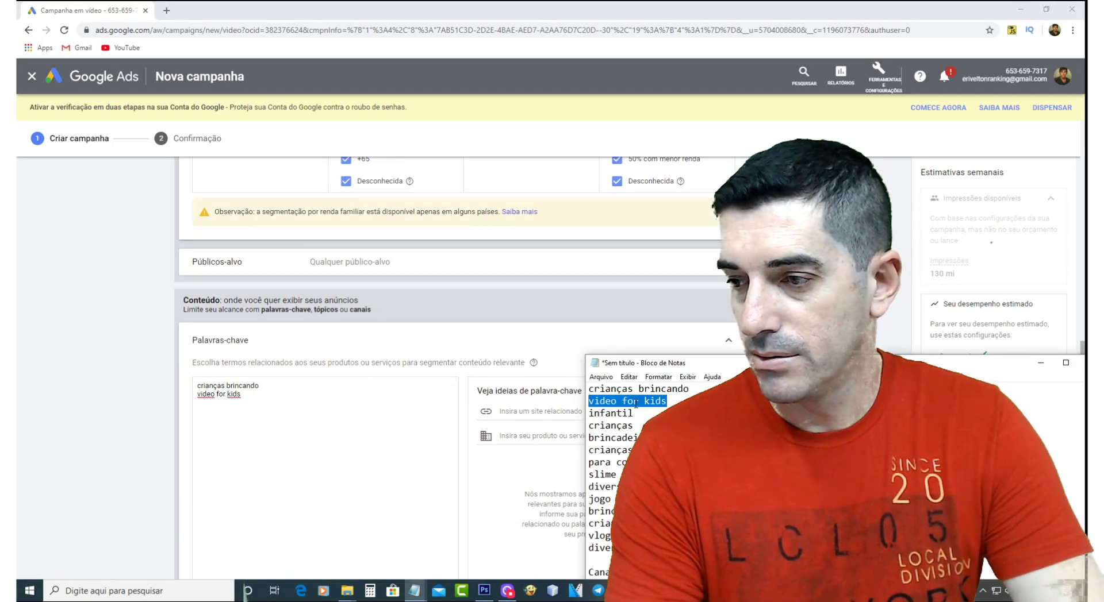
key(Down)
key(shift+End)
click(298, 390)
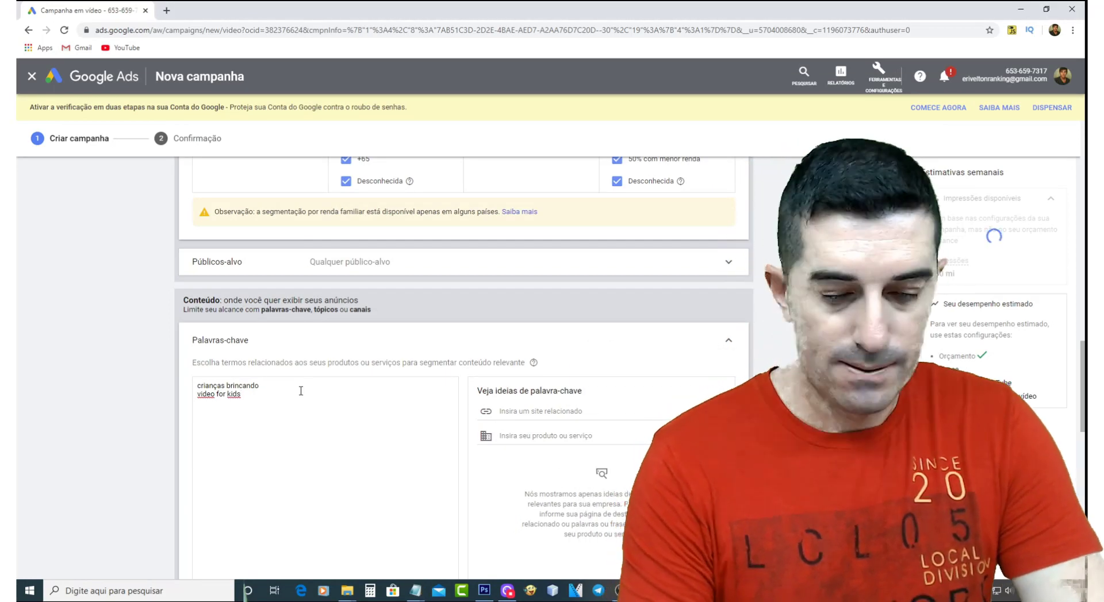
key(Return)
key(ctrl+v)
key(alt+Tab)
drag(639, 425, 586, 425)
click(325, 411)
key(Return)
key(ctrl+v)
Add "brincadeira" and "crianças brincando" from the Notepad list as separate lines at the end of the keywords.
key(alt+Tab)
click(311, 414)
key(Return)
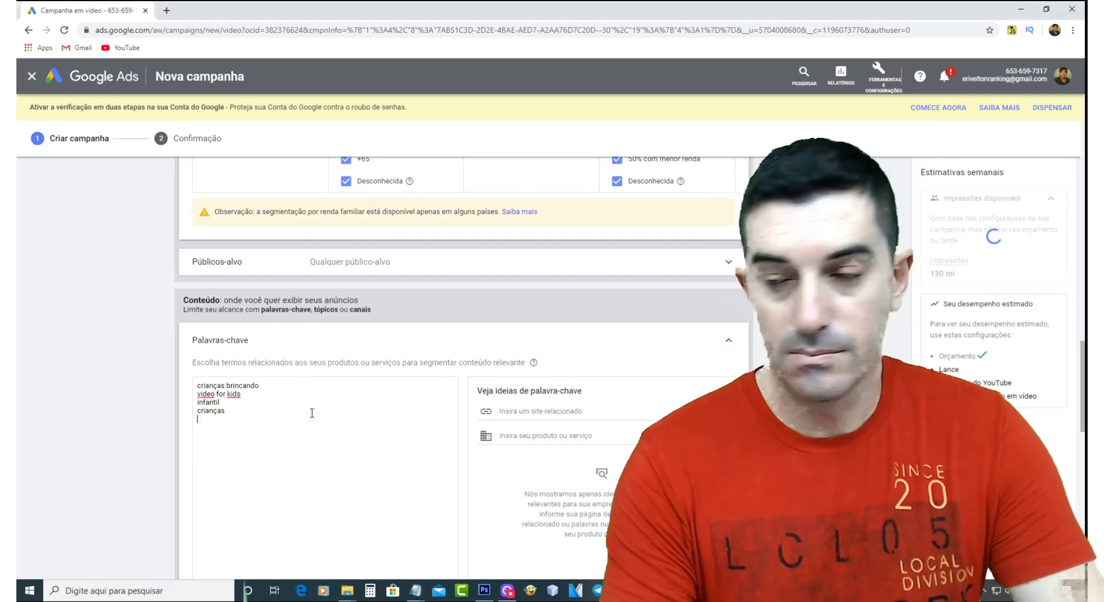
key(ctrl+v)
key(alt+Tab)
drag(690, 450, 588, 450)
click(256, 464)
key(Return)
key(ctrl+v)
Add "para colorir" and "slime" from the Notepad list as separate keyword lines.
key(alt+Tab)
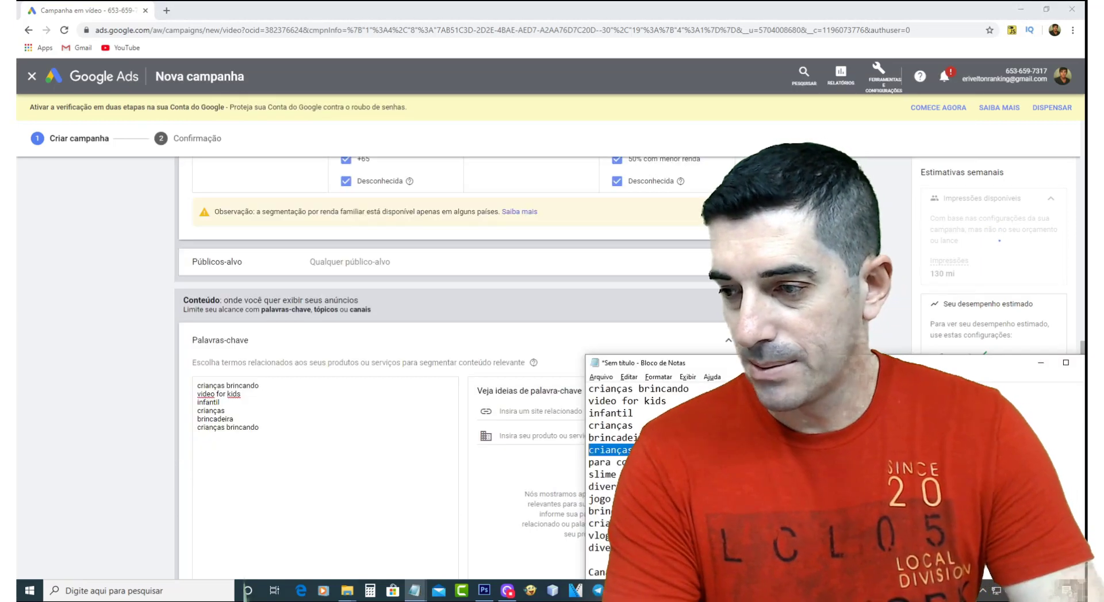
click(656, 463)
click(307, 421)
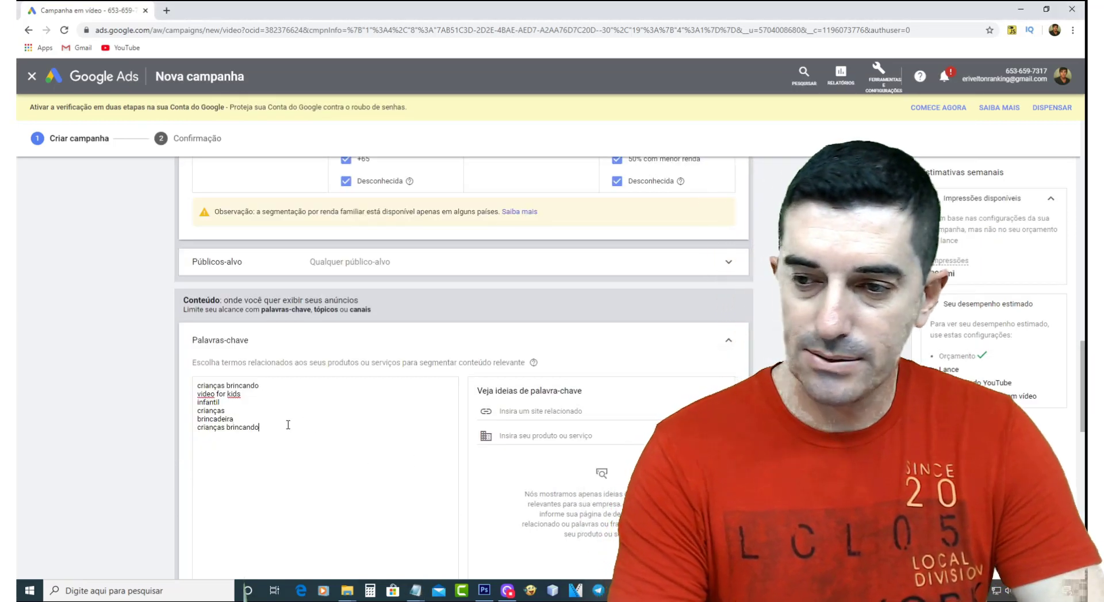
key(Return)
key(ctrl+v)
key(alt+Tab)
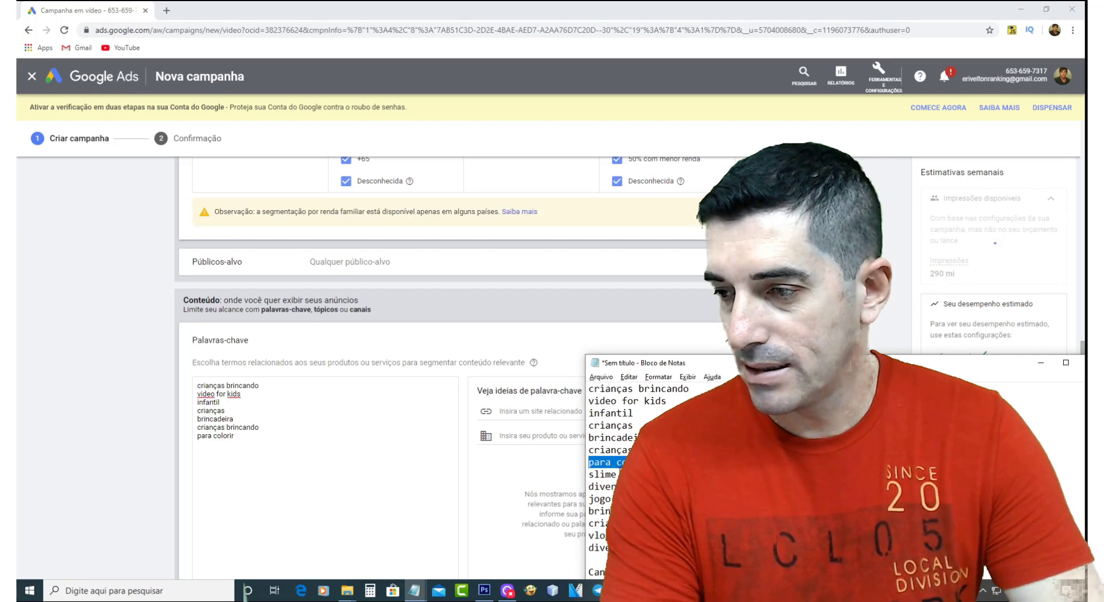
click(261, 442)
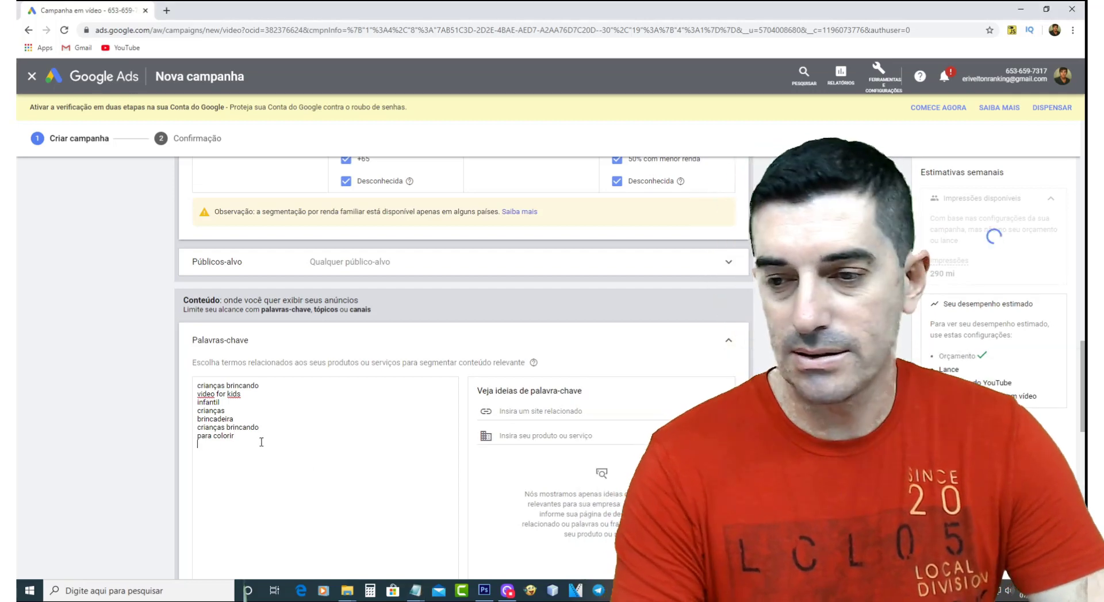
key(ctrl+v)
Add "diversão", "jogo slime" and "brincadeiras" from the Notepad list as separate keyword lines.
key(alt+Tab)
scroll(661, 472, down, 1)
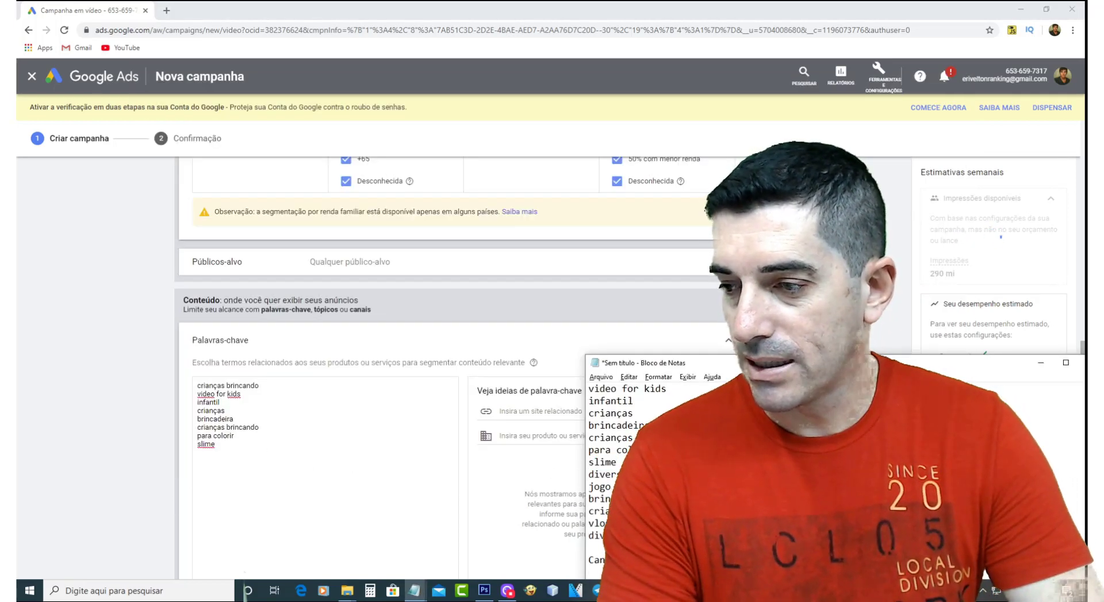
click(251, 445)
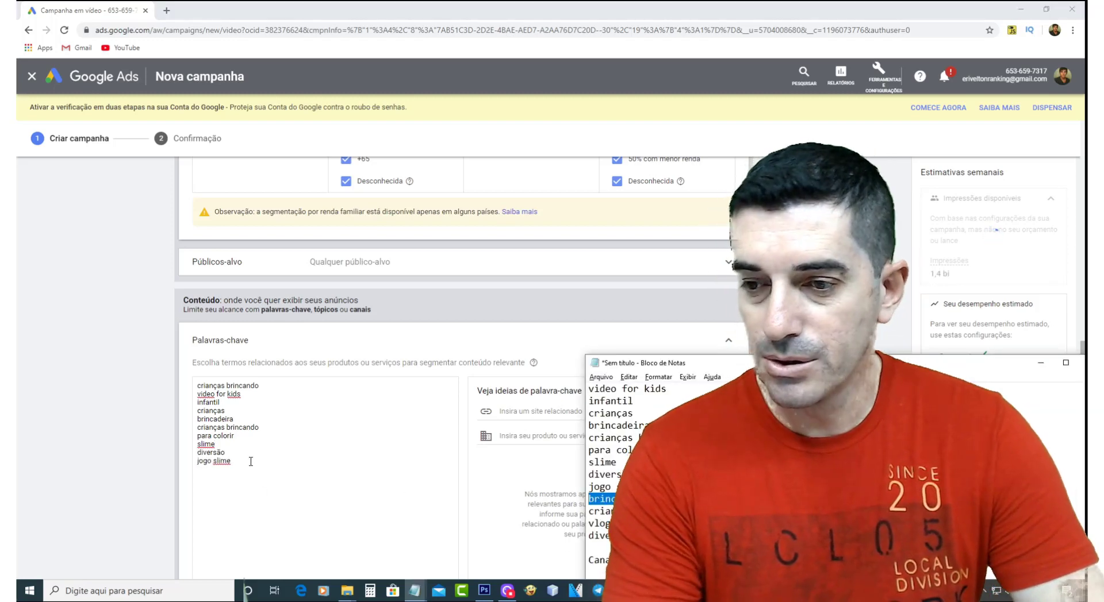
click(251, 462)
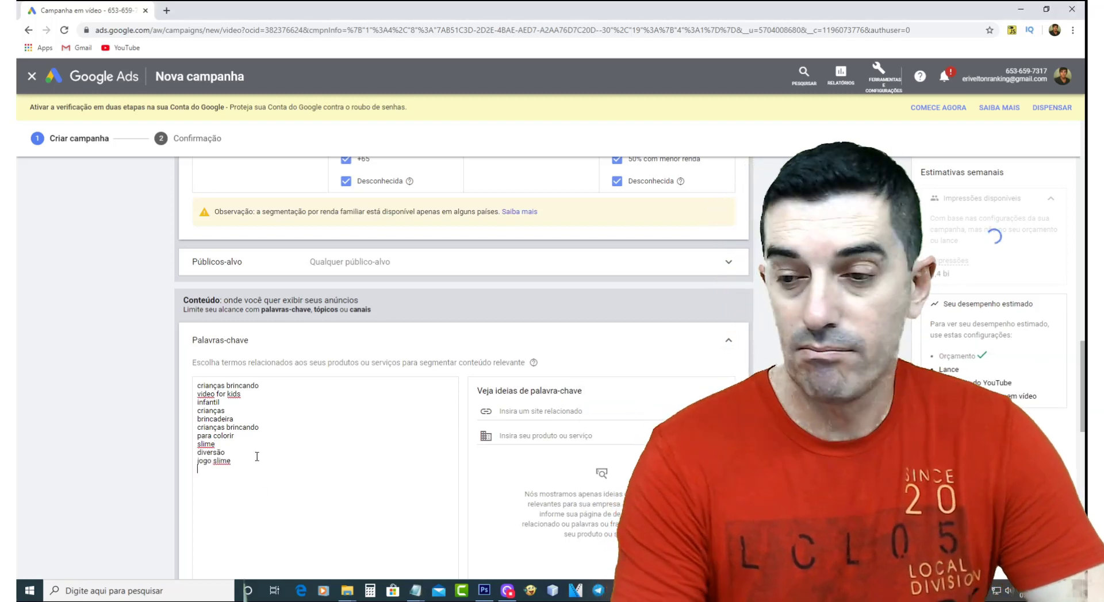
key(ctrl+v)
Complete the keywords with "crianças", "vlog" and "diversão" from the Notepad list, each on its own line.
key(alt+Tab)
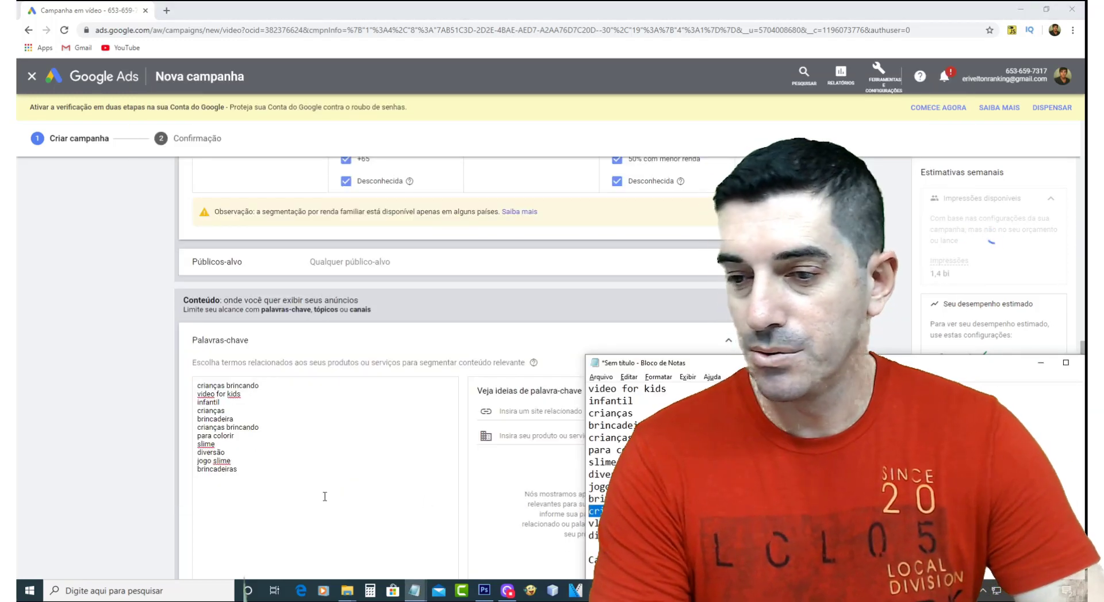
click(291, 474)
key(ctrl+v)
key(alt+Tab)
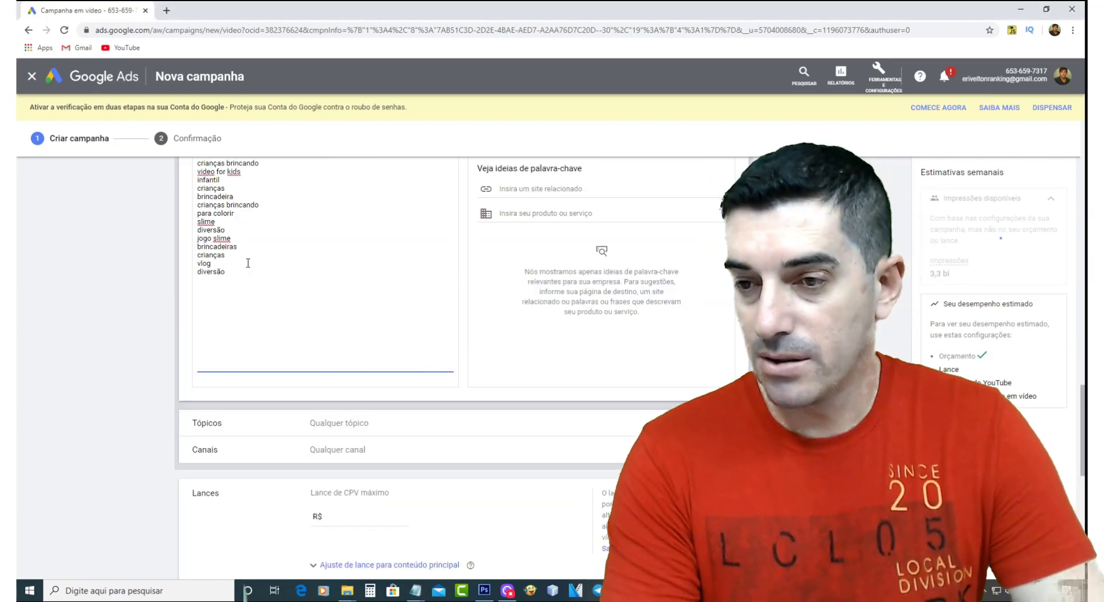
Expand the Canais targeting section of the ad group.
scroll(488, 295, down, 1)
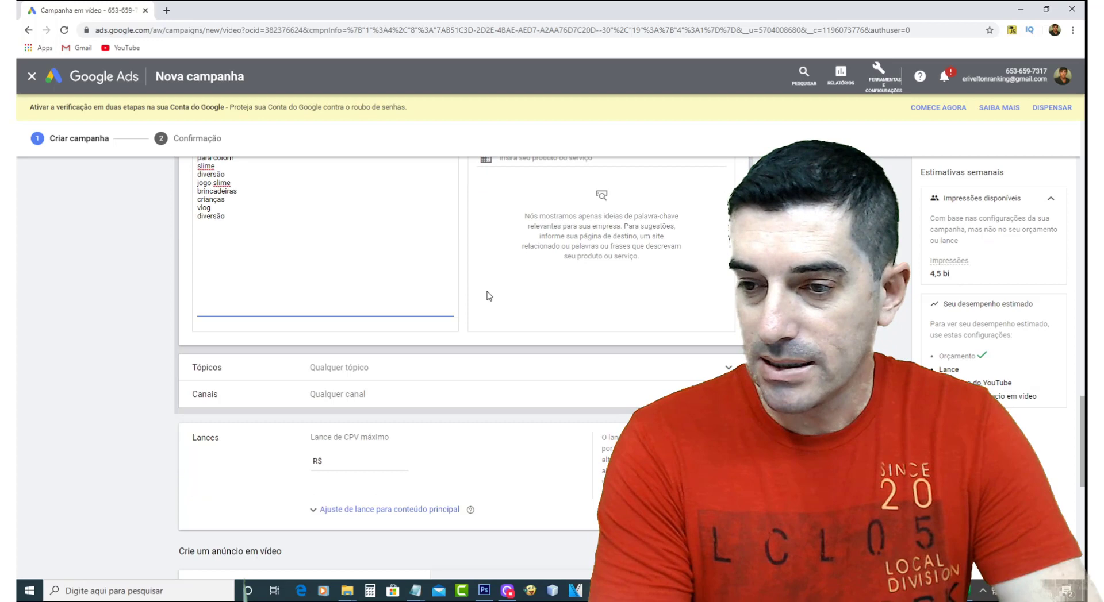
click(373, 400)
scroll(372, 398, down, 2)
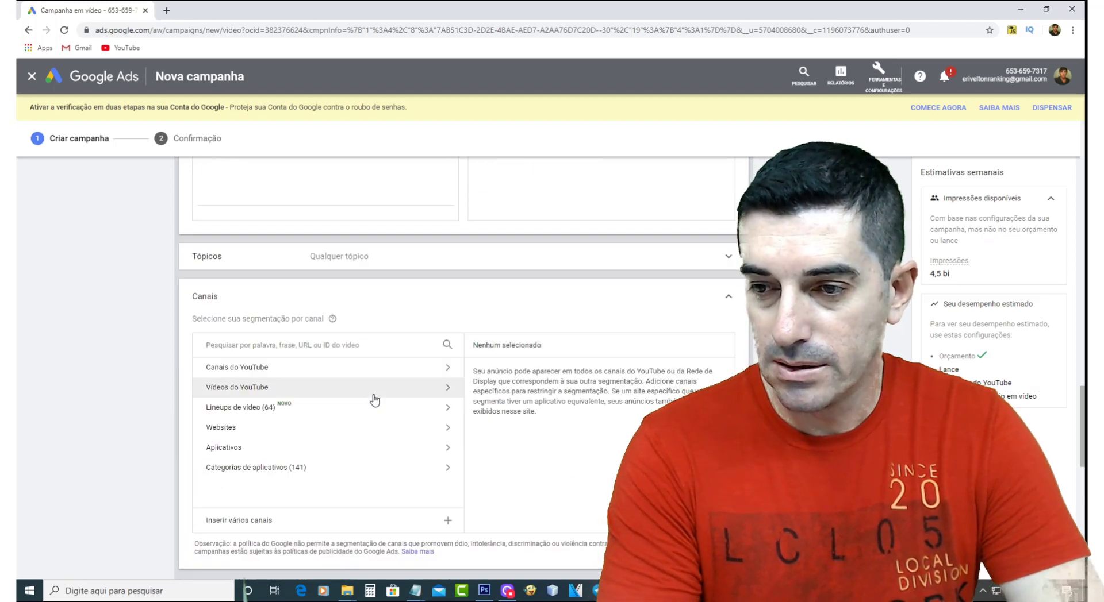
Search YouTube for "CRUIANÇAS BRINCANDO" in a new browser tab and look through the videos for related children's channels.
click(166, 10)
key(ctrl+v)
key(Return)
click(388, 72)
text(CRUIANÇAS BRINCANDO)
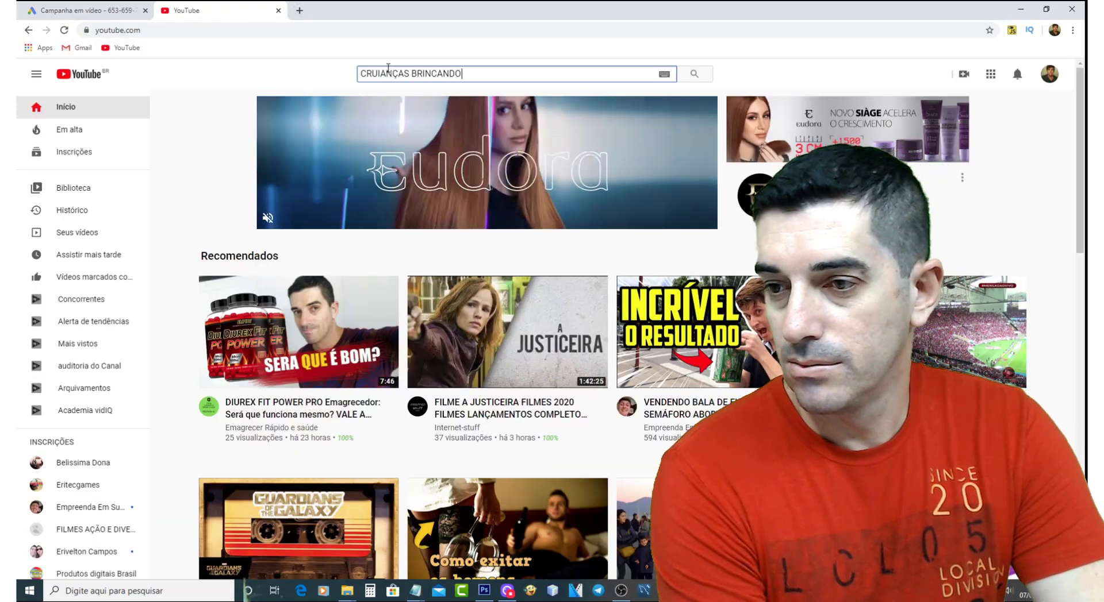
key(Return)
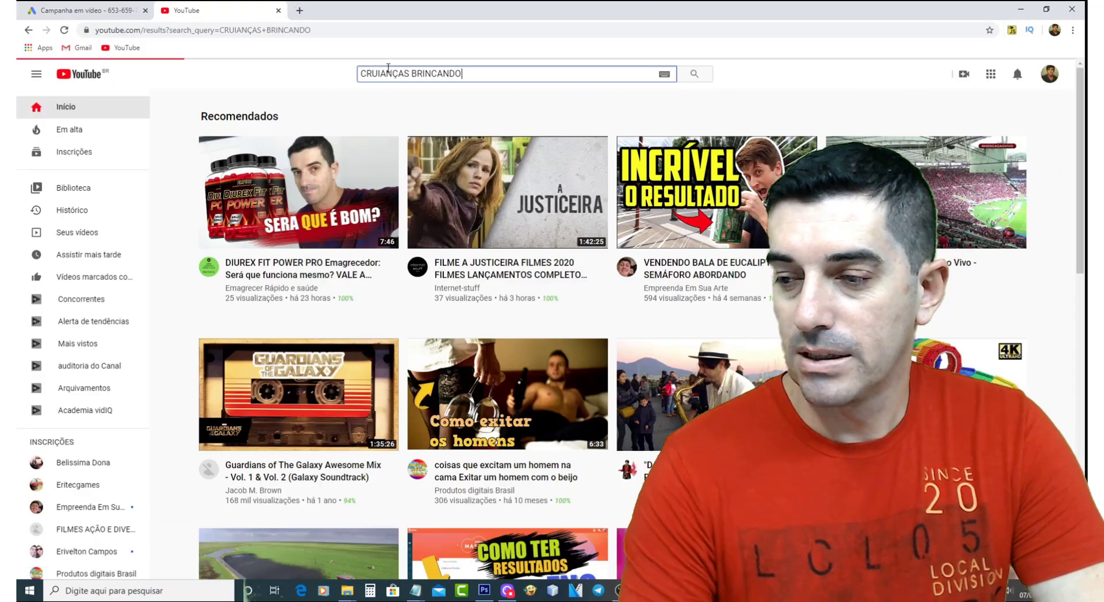
scroll(326, 378, down, 5)
scroll(326, 378, down, 18)
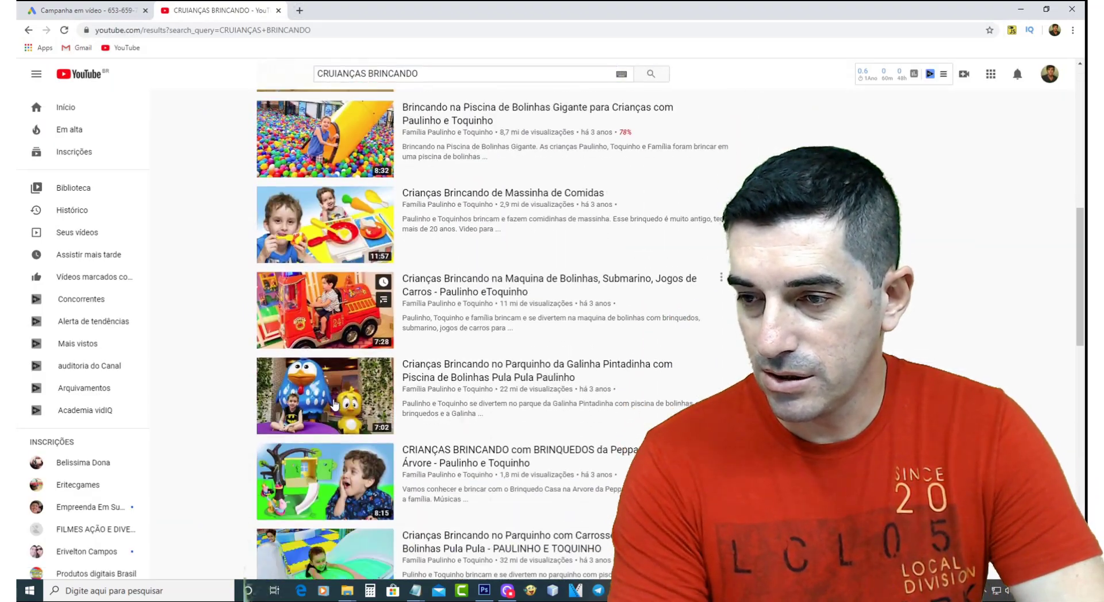
scroll(351, 434, down, 3)
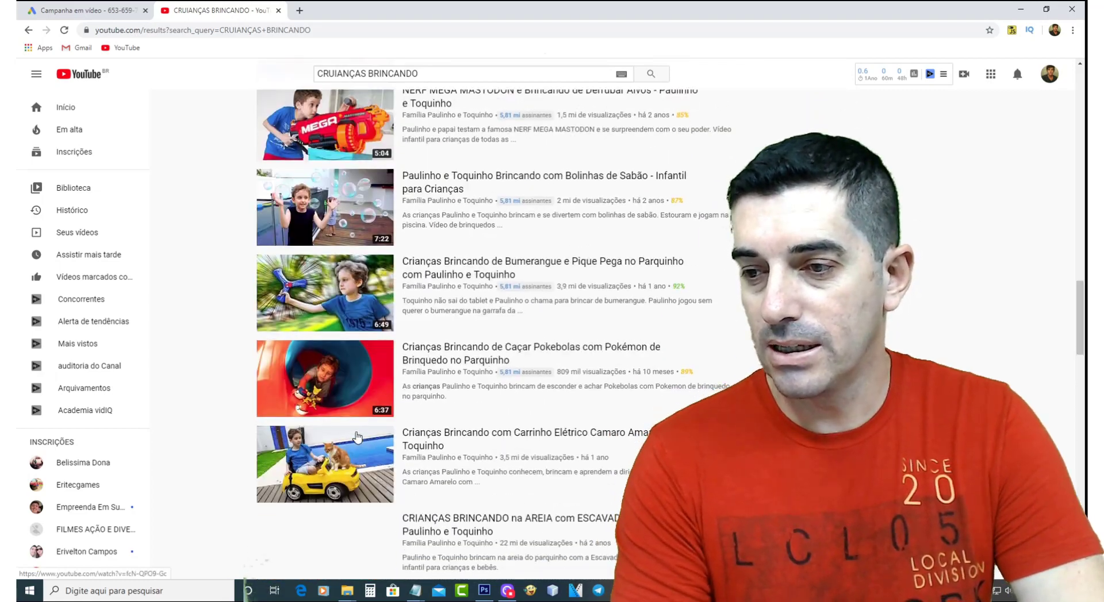
scroll(352, 434, up, 10)
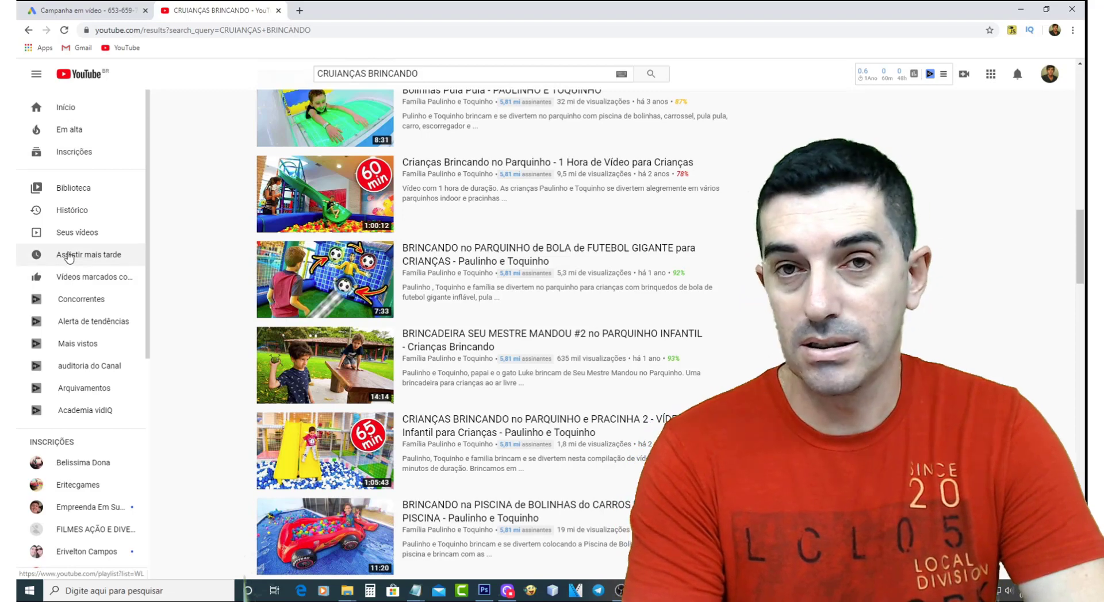
click(86, 80)
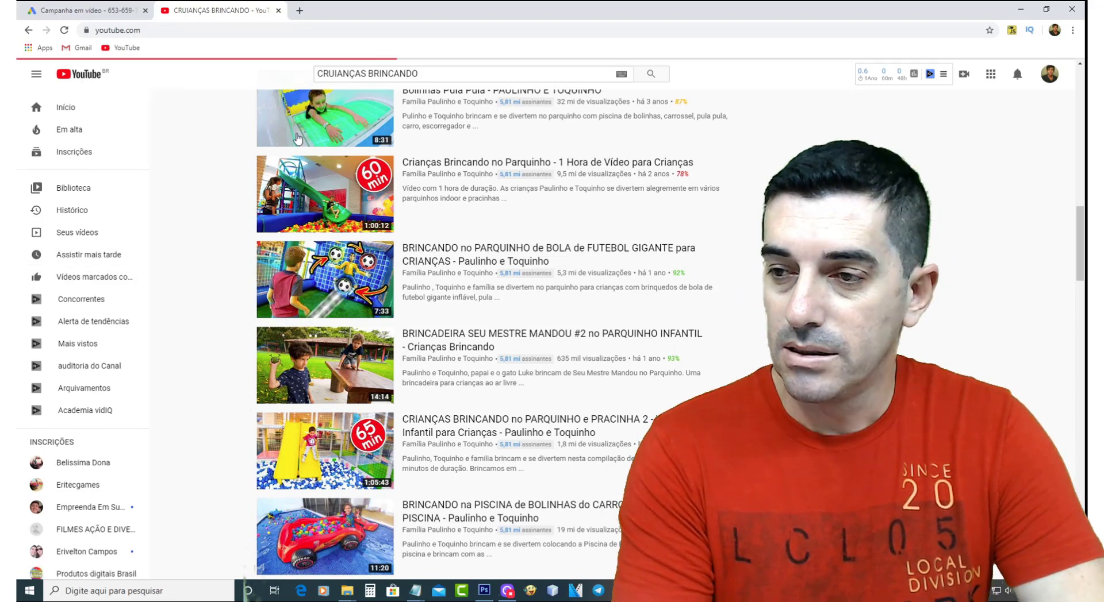
Copy the block of YouTube channel links from the "videos engraçados" note in Notepad and minimize both notes.
key(alt+Tab)
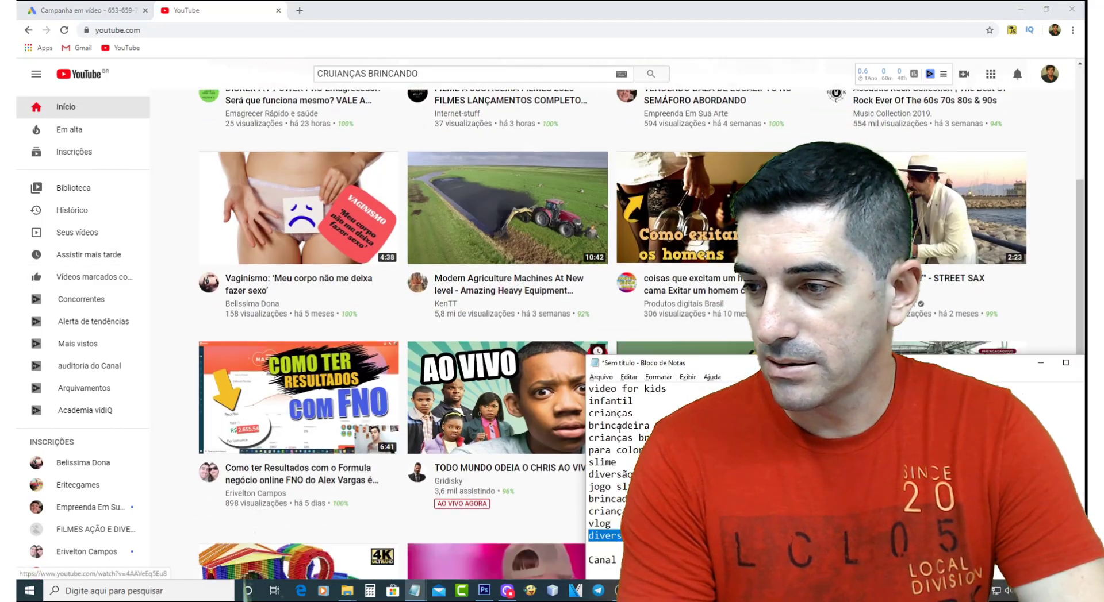
drag(770, 364, 434, 114)
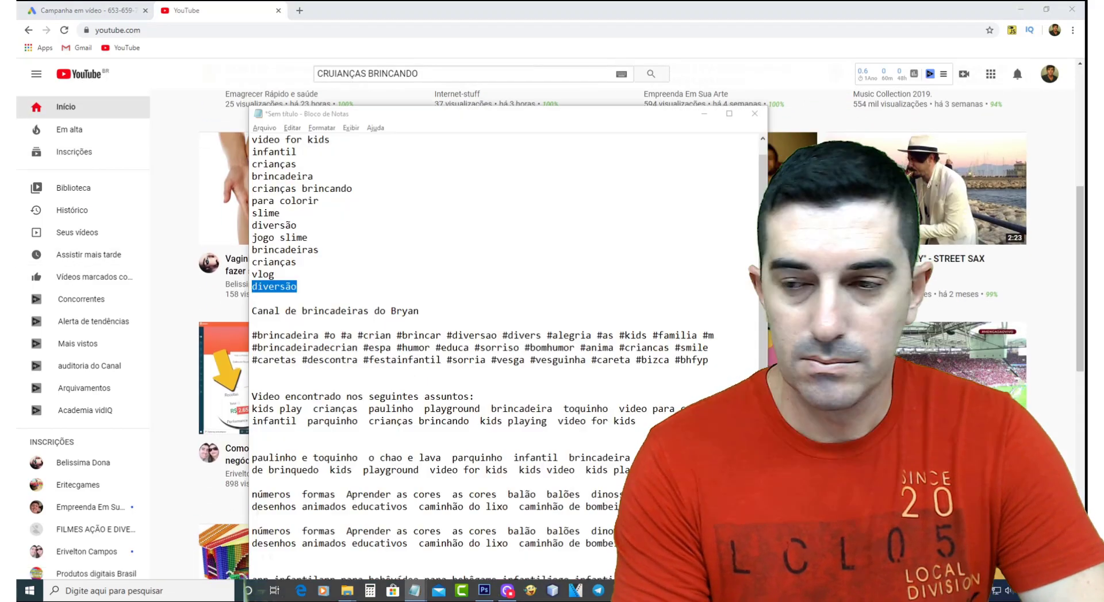
key(alt+Tab)
drag(583, 31, 571, 42)
drag(298, 381, 297, 515)
right_click(411, 464)
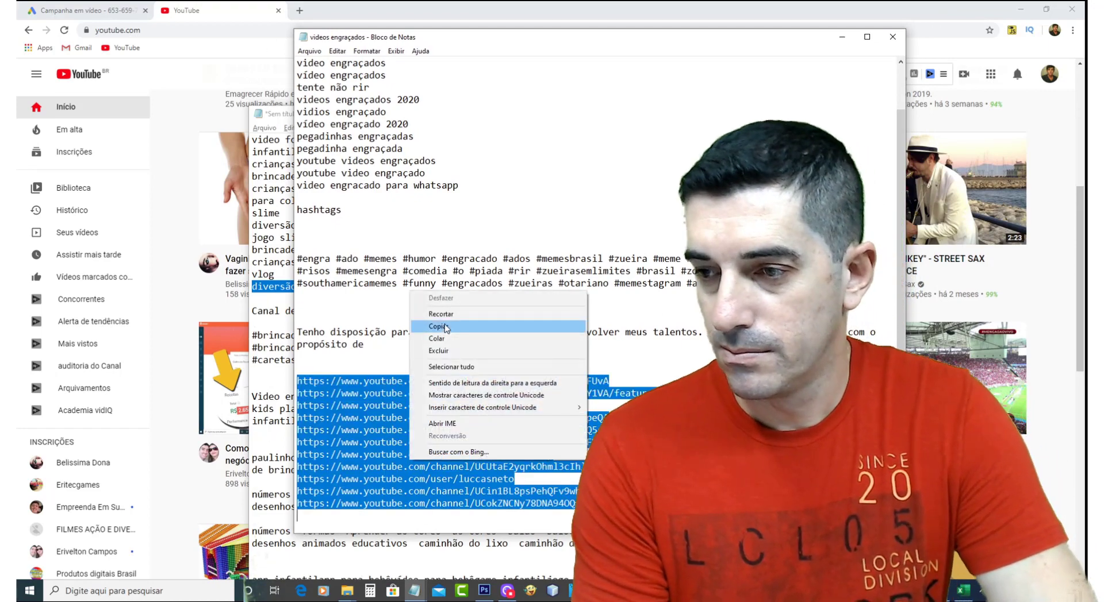
click(441, 328)
click(842, 37)
click(704, 114)
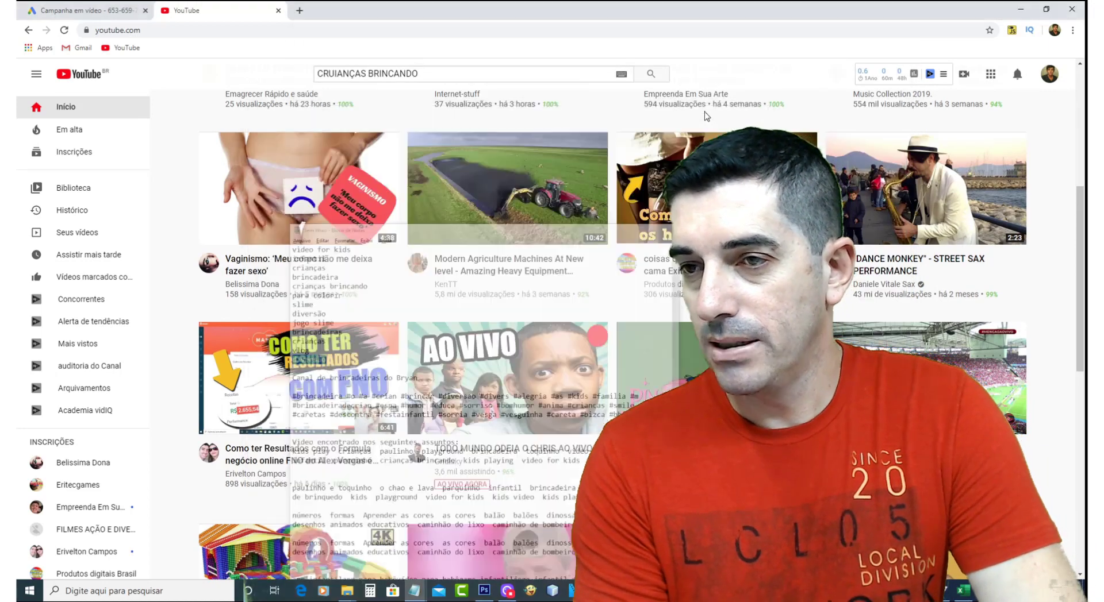
Return to the Google Ads campaign and add the copied YouTube channel links in bulk to the Canais targeting.
click(70, 10)
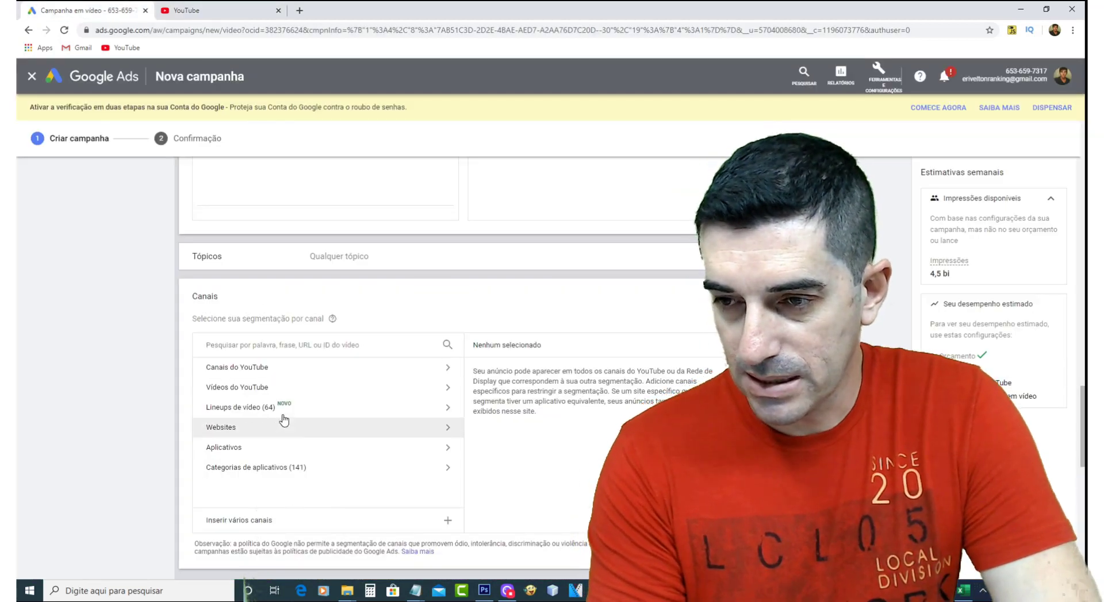
click(262, 369)
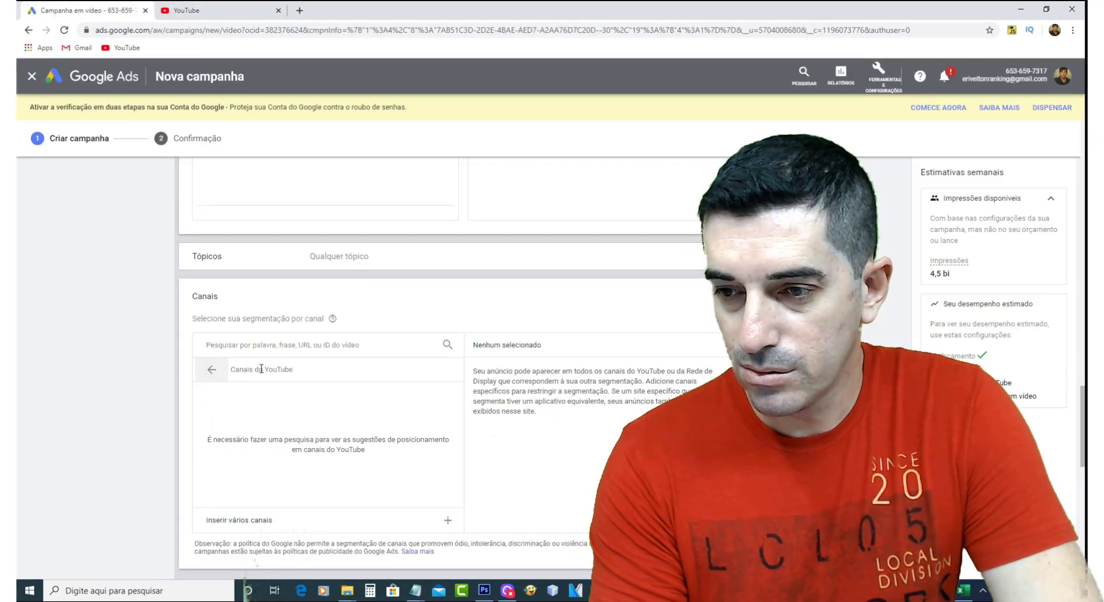
click(448, 520)
text(https://www.youtube.com/channel/UCKe6w0exI94U-RzqAyoY1VA/featured https://www.youtube.com/user/EquipeRaulinos https://www.youtube.com/channel/UC0otZdGYsA9KqVKAcn2peQA https://www.youtube.com/channel/UCV-18rfjEN_iULsf9fOQ5cw https://www.youtube.com/channel/UCzmfQwPcjXGOvTLnGJQFUvA https://www.youtube.com/user/JessicaJulioeBaby https://www.youtube.com/channel/UCUtaE2yqrkOhml3clhlGguw https://www.youtube.com/user/luccasneto https://www.youtube.com/channel/UCin1BL8psPehQFv9whaqtzw https://www.youtube.com/channel/UCokZNCNy78DNA94OQfjaMRg)
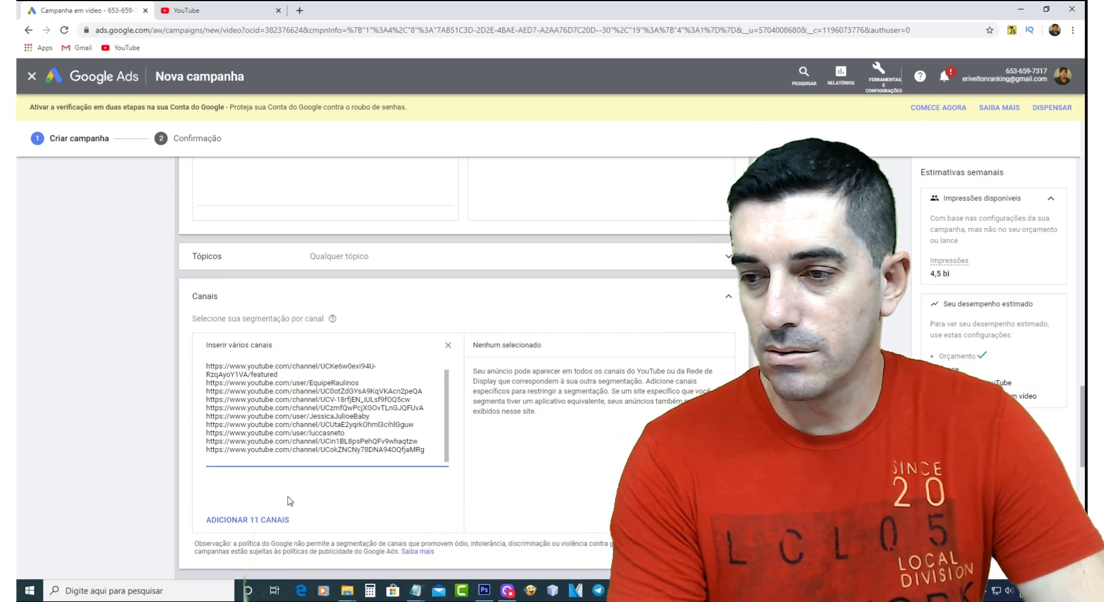
click(227, 520)
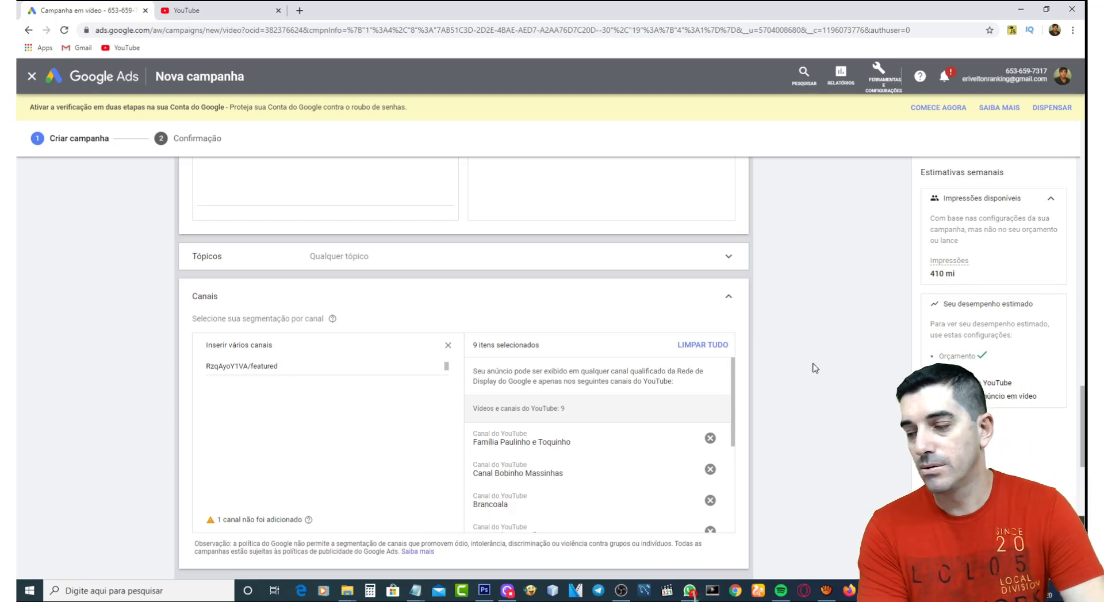
Set the ad group's maximum CPV bid to R$ 0,10.
scroll(317, 370, down, 1)
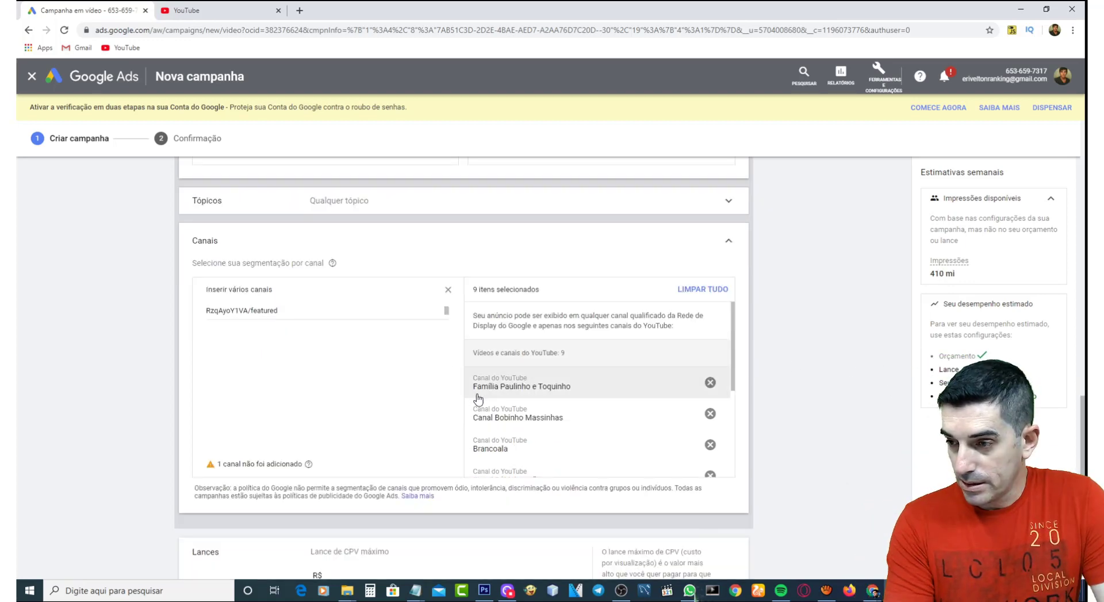
scroll(517, 396, down, 7)
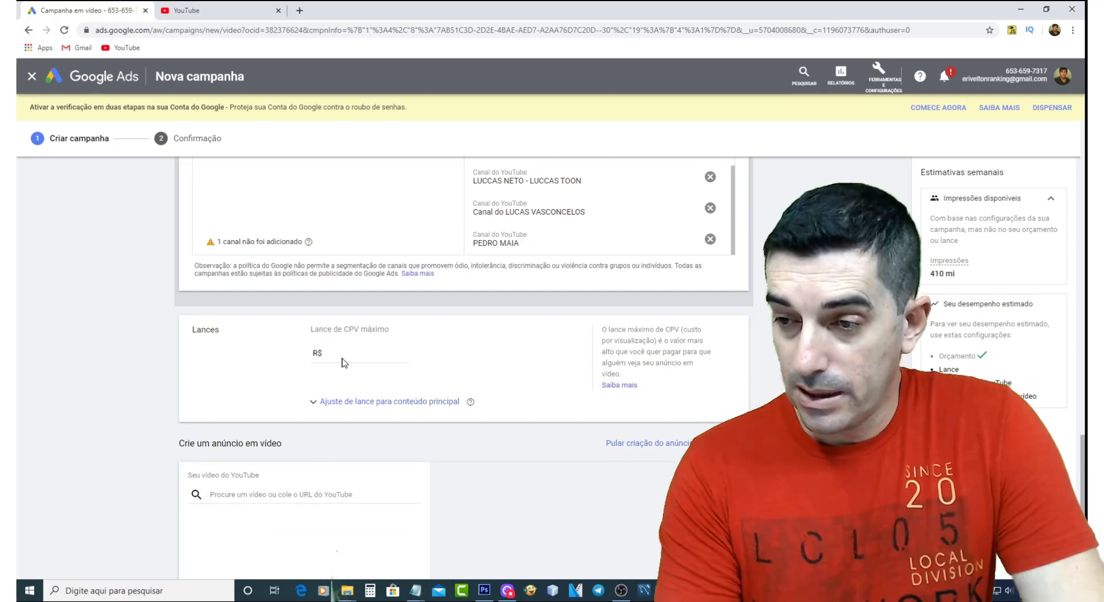
click(344, 353)
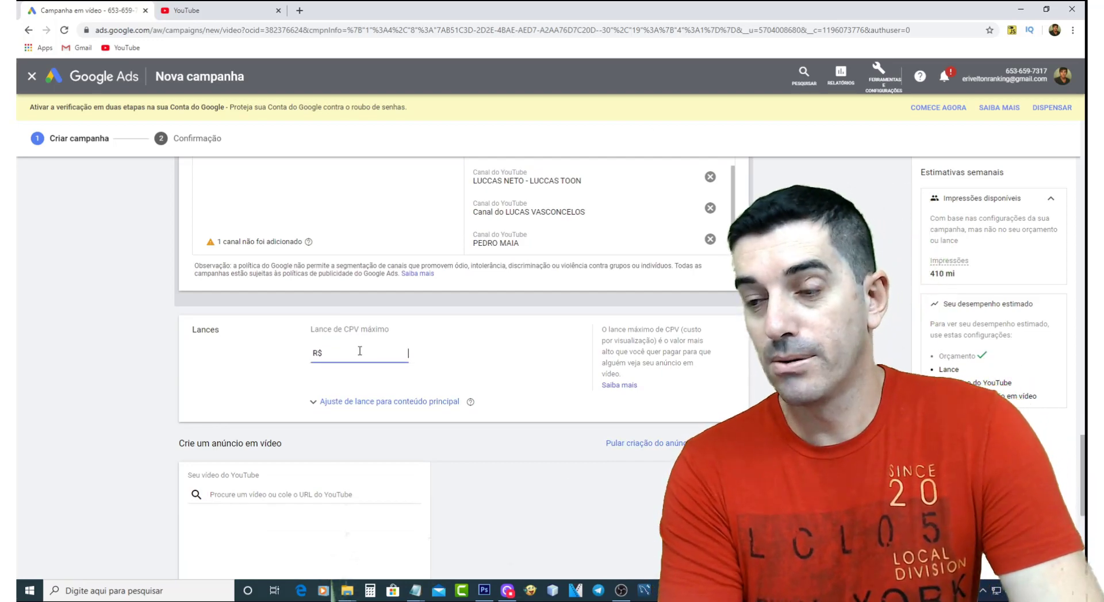
text(0,00)
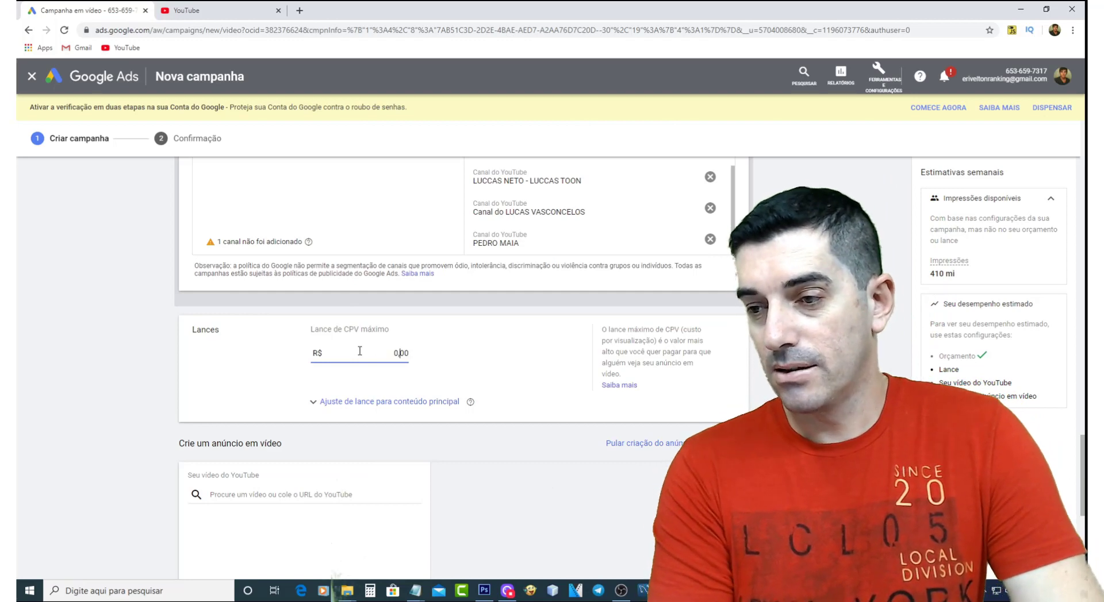
scroll(265, 312, down, 3)
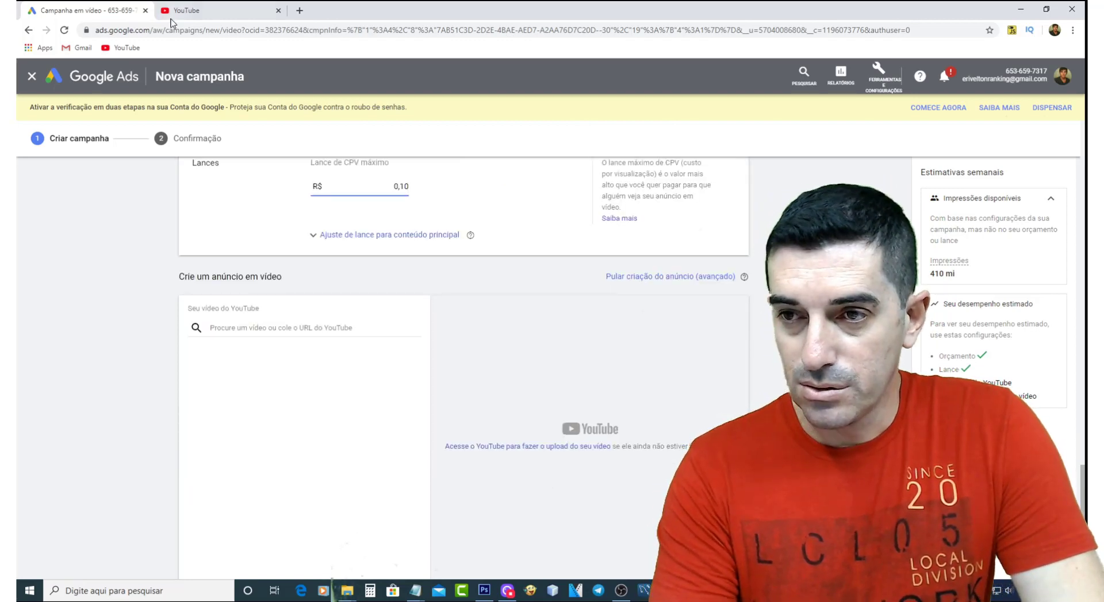
Switch to the browser window playing the McLaren electric toy car video on YouTube and copy the video's URL.
key(alt+Tab)
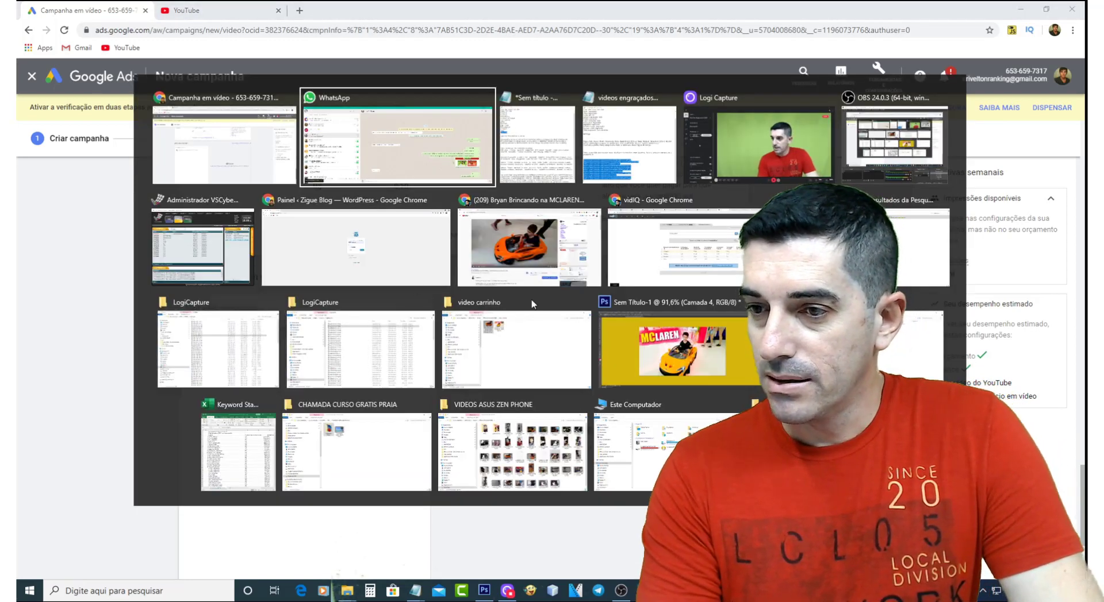
click(460, 208)
click(270, 30)
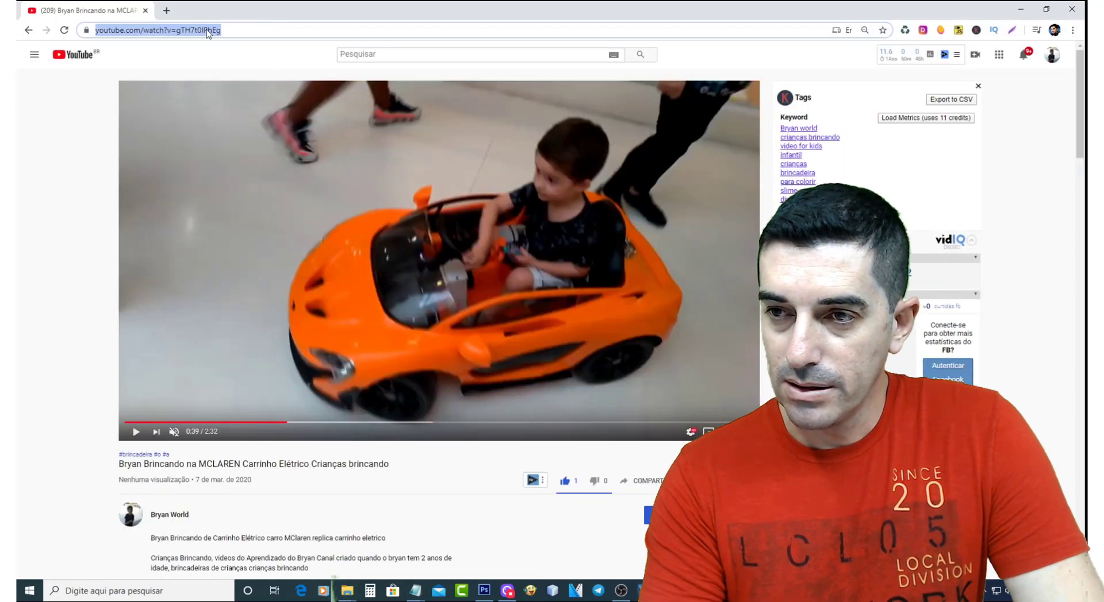
right_click(199, 30)
click(249, 105)
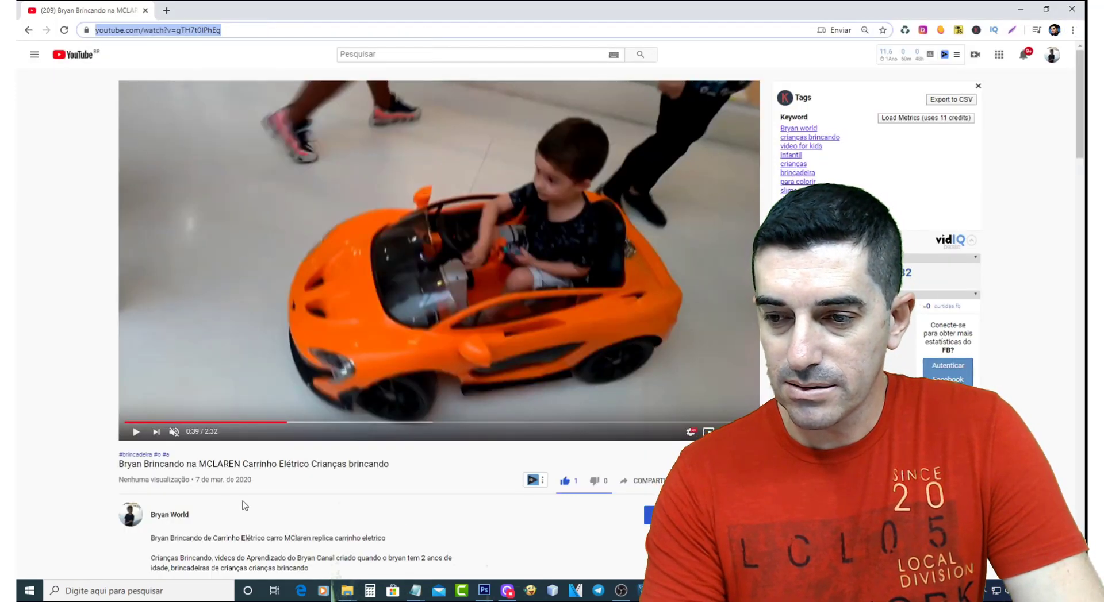
Return to the Google Ads campaign, add the copied McLaren video URL as the ad's video and choose the Anúncio in-stream pulável format.
key(alt+Tab)
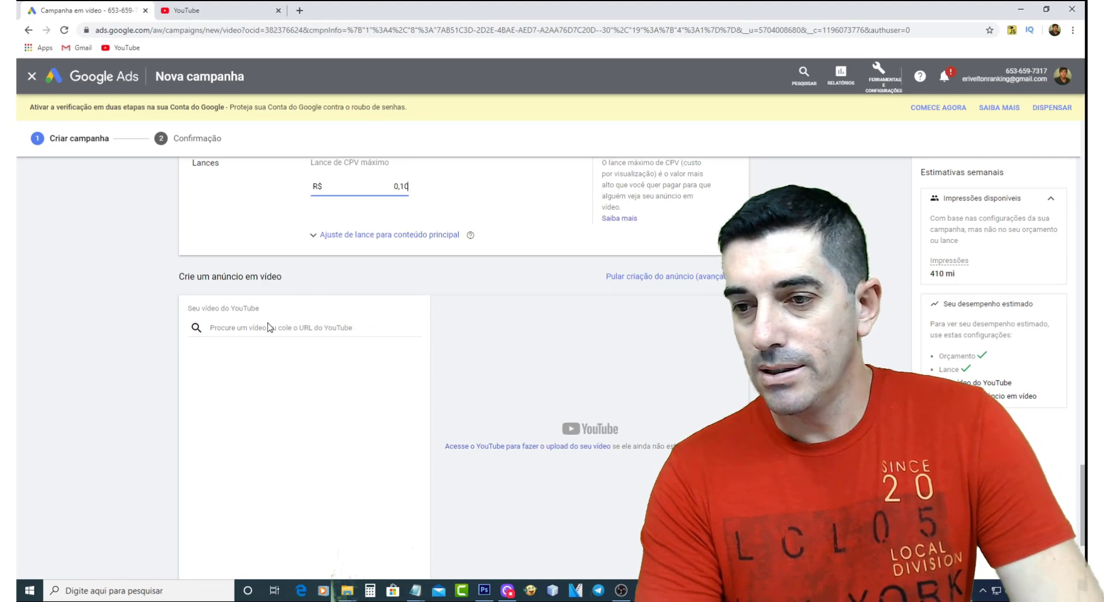
click(269, 328)
key(ctrl+v)
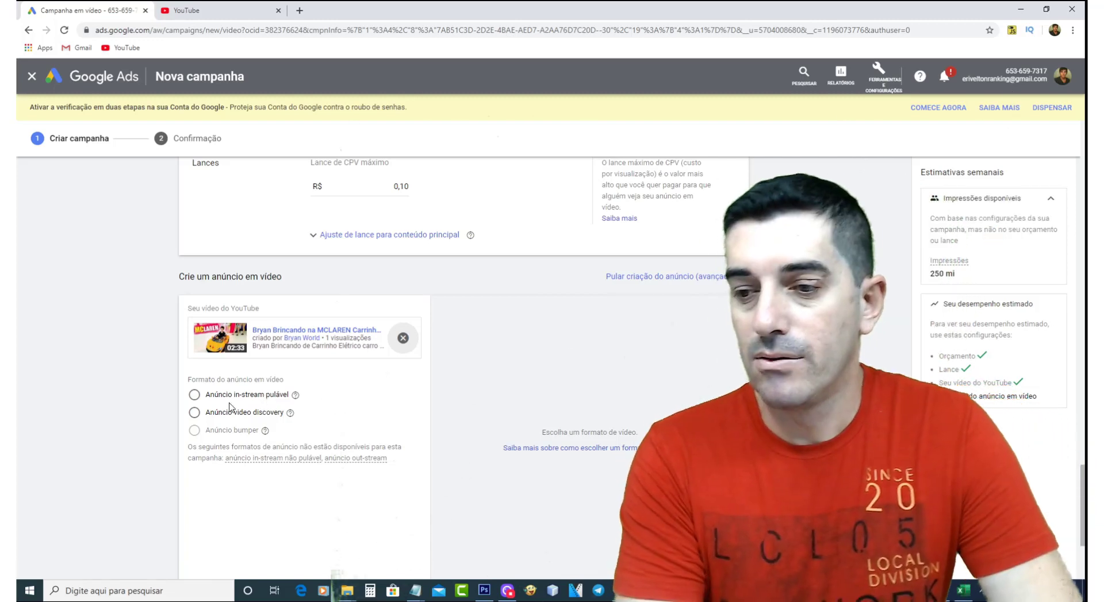
click(194, 395)
scroll(241, 420, down, 1)
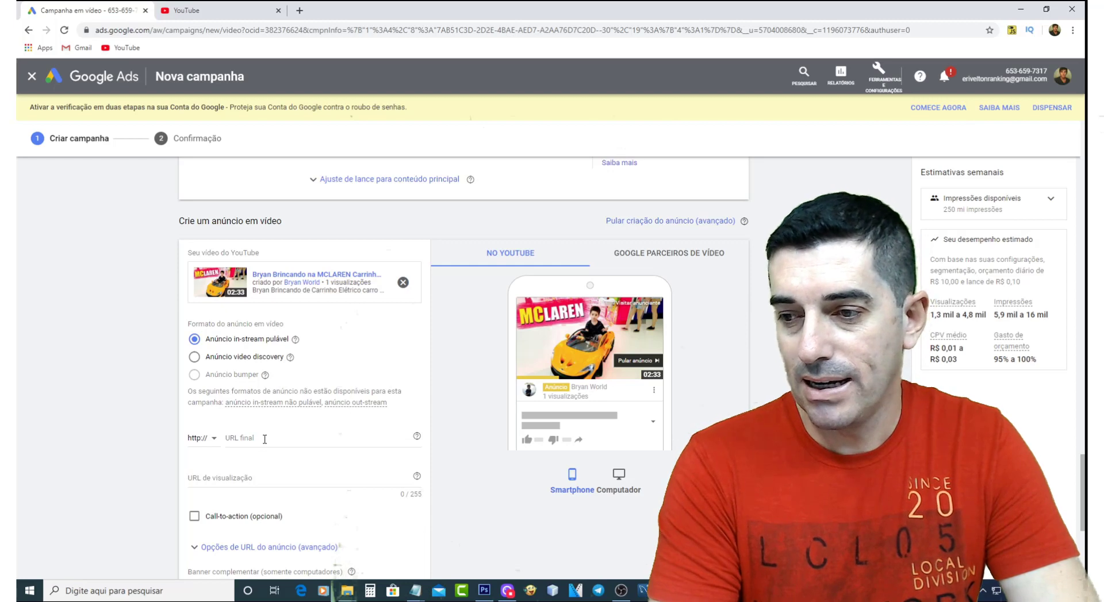
Get the channel's link from YouTube and enter it with ?subconfirmation=1 as both the ad's URL final and URL de visualização.
key(alt+Tab)
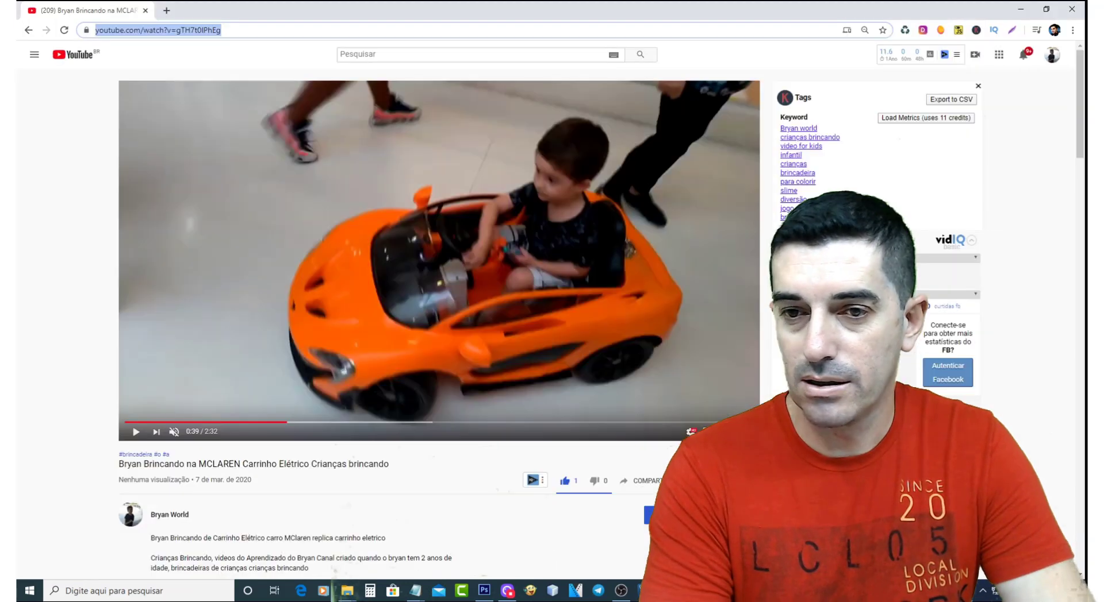
click(1052, 55)
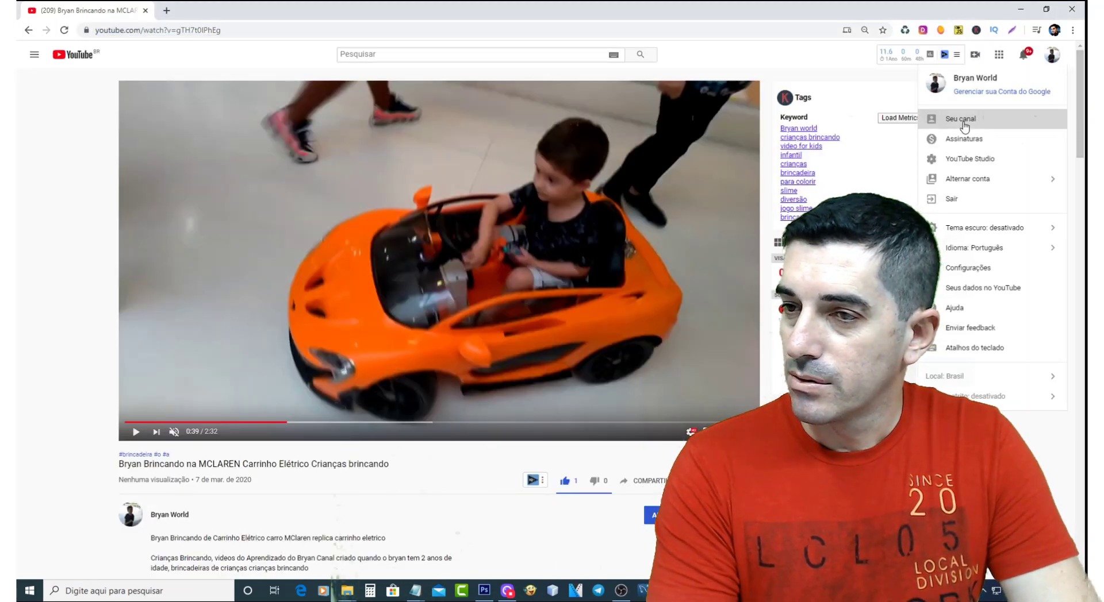
middle_click(960, 119)
key(alt+Tab)
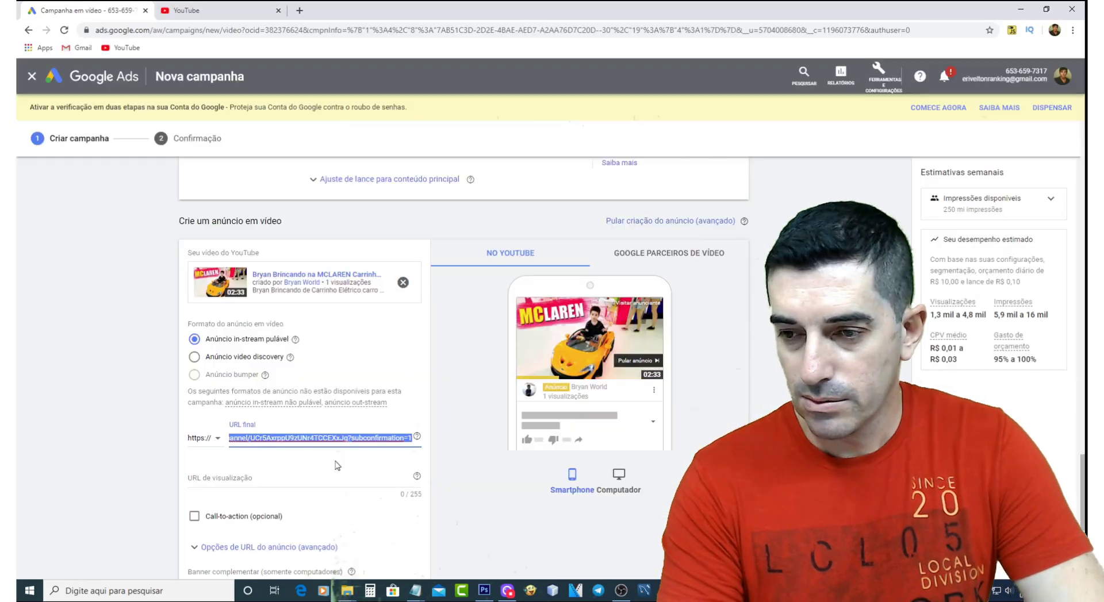
click(269, 480)
text(www.youtube.com/channel/UCr5AxrppU9zUNr4TCCEXxJq?subconfirmation=1)
key(ctrl+a)
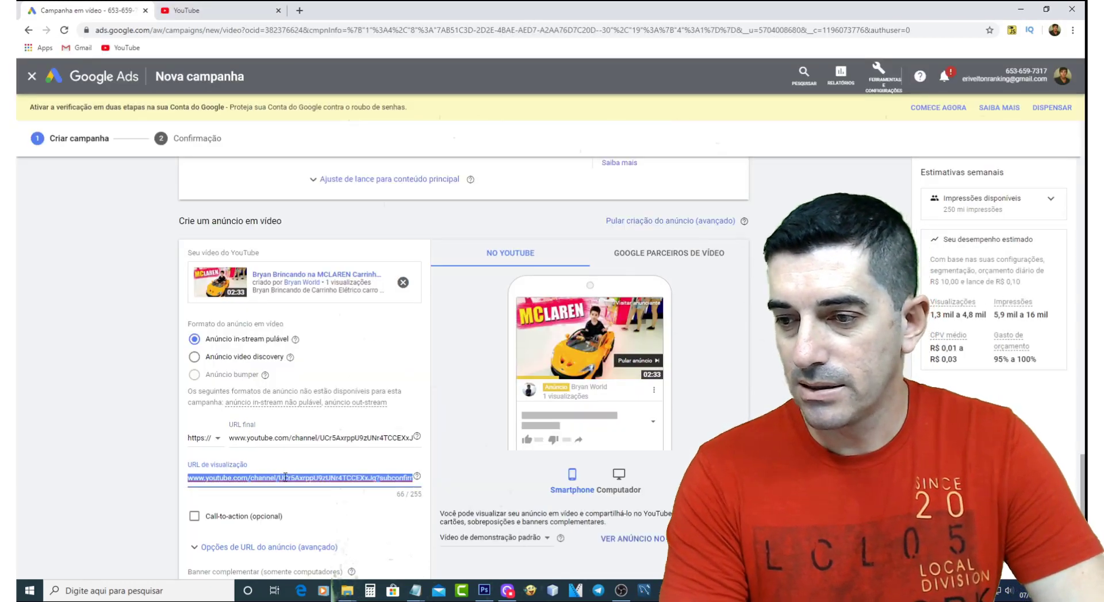
Enable the ad's optional call-to-action and set its text to "inscreva-se".
scroll(350, 478, down, 3)
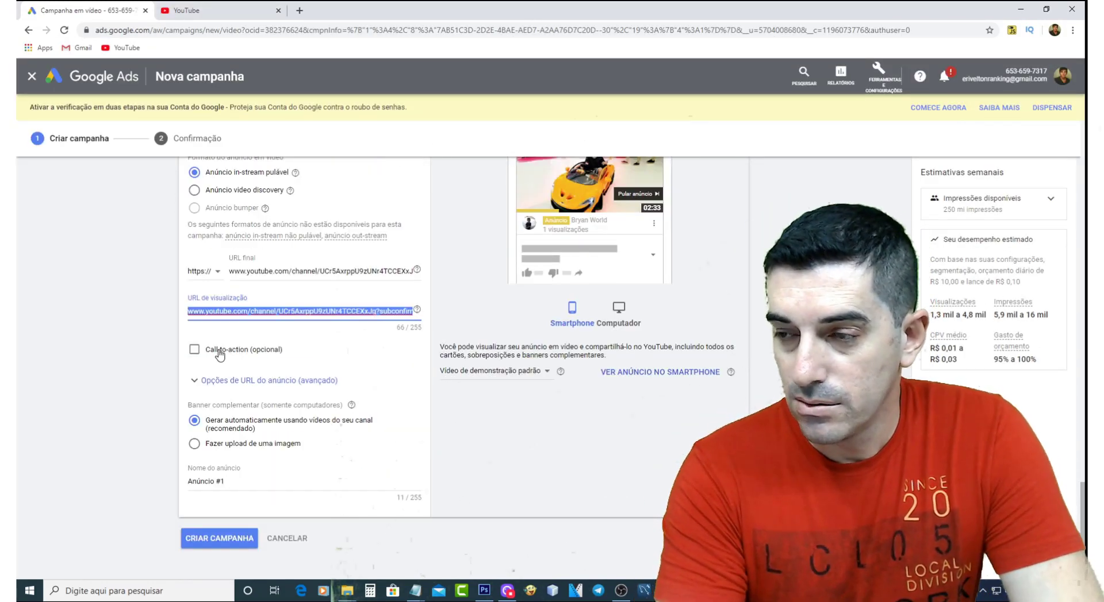
click(199, 353)
text(inscreva-se)
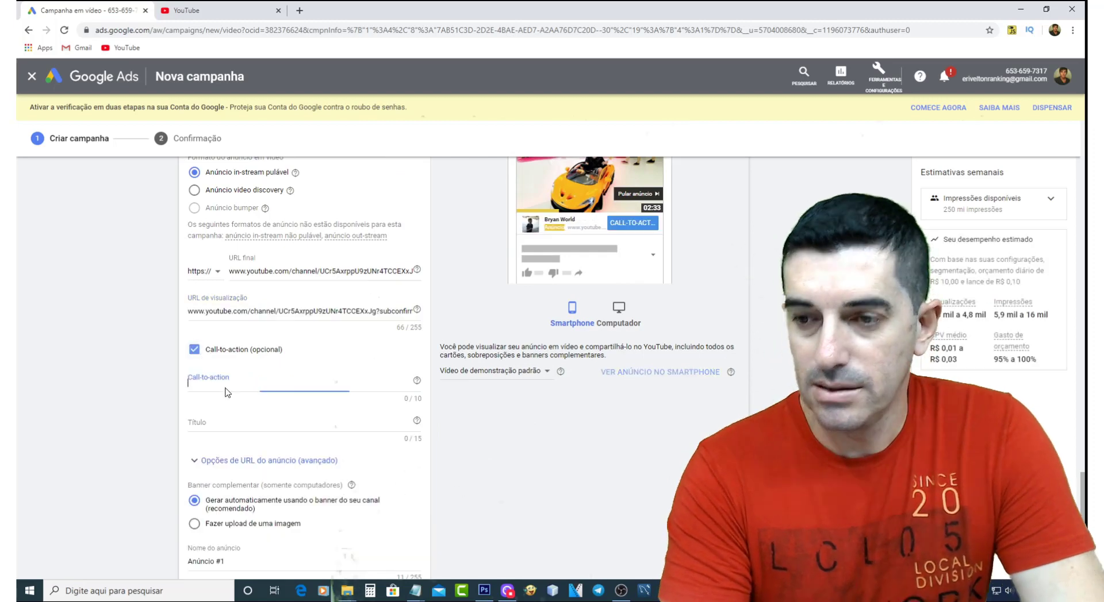
key(Tab)
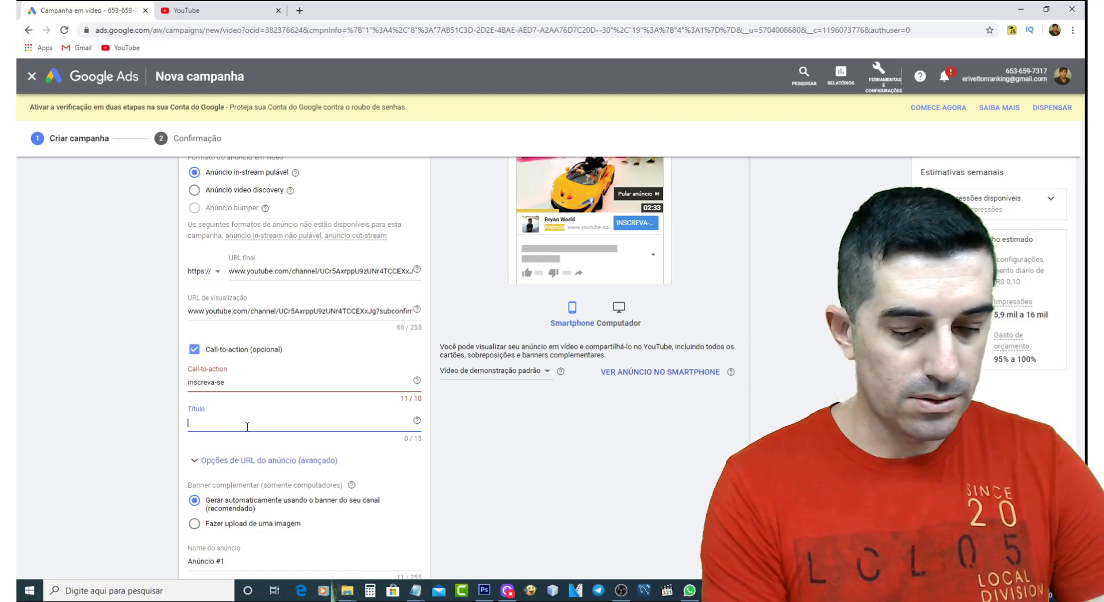
Set the call-to-action's Título to "Assista mais".
text(Para mais video)
key(BackSpace)
key(BackSpace)
key(BackSpace)
key(BackSpace)
key(BackSpace)
key(BackSpace)
key(BackSpace)
key(BackSpace)
key(BackSpace)
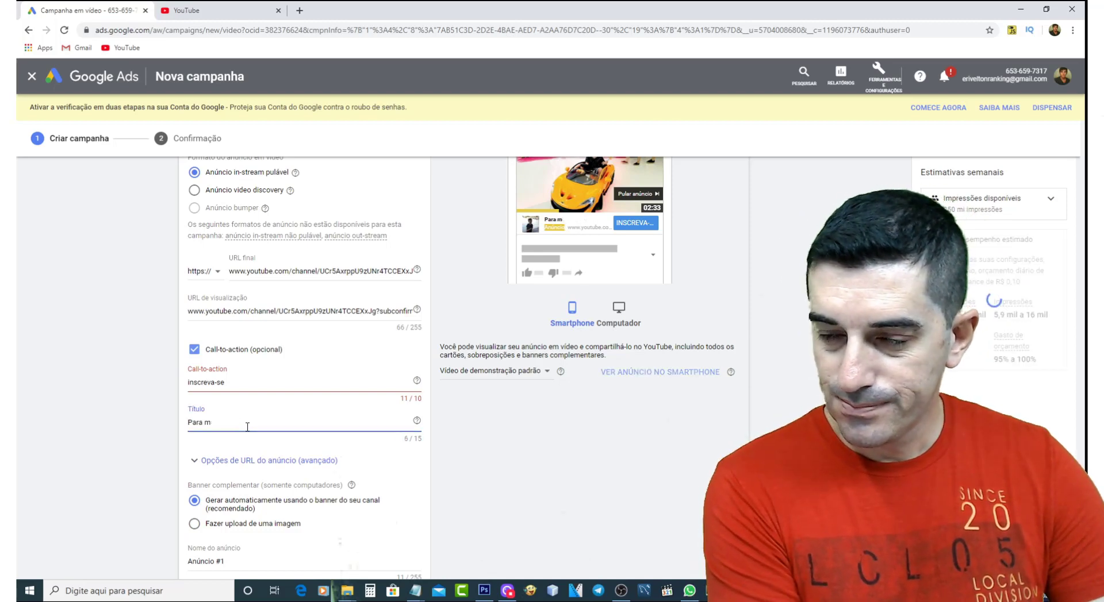
key(BackSpace)
key(BackSpace)
key(BackSpace)
key(BackSpace)
key(BackSpace)
text(Assista mais)
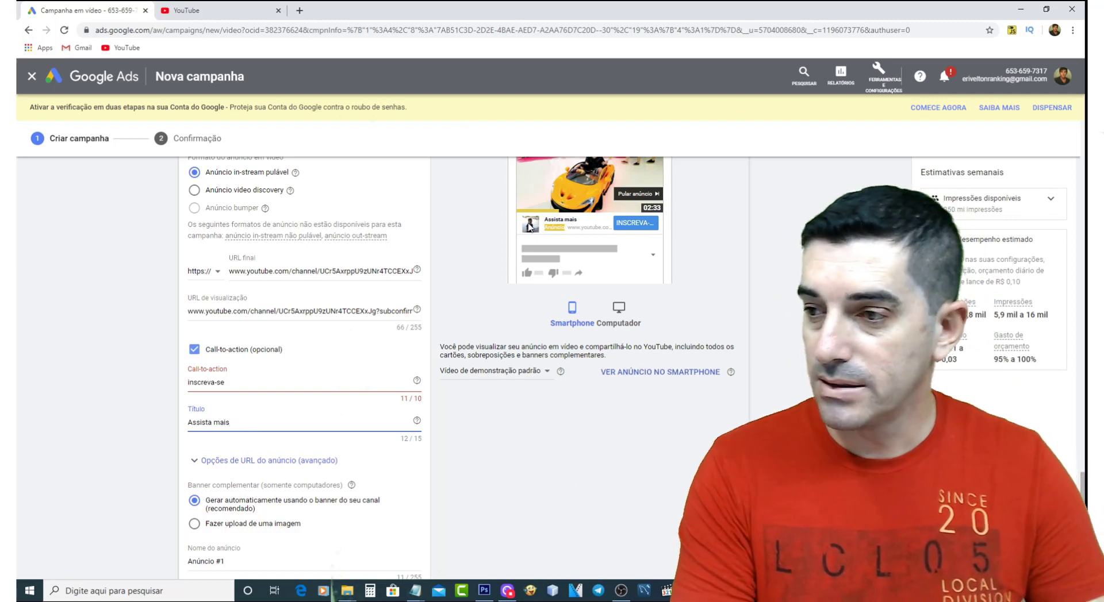
Review the video ad's settings and preview, and try to create the campaign.
scroll(661, 316, down, 1)
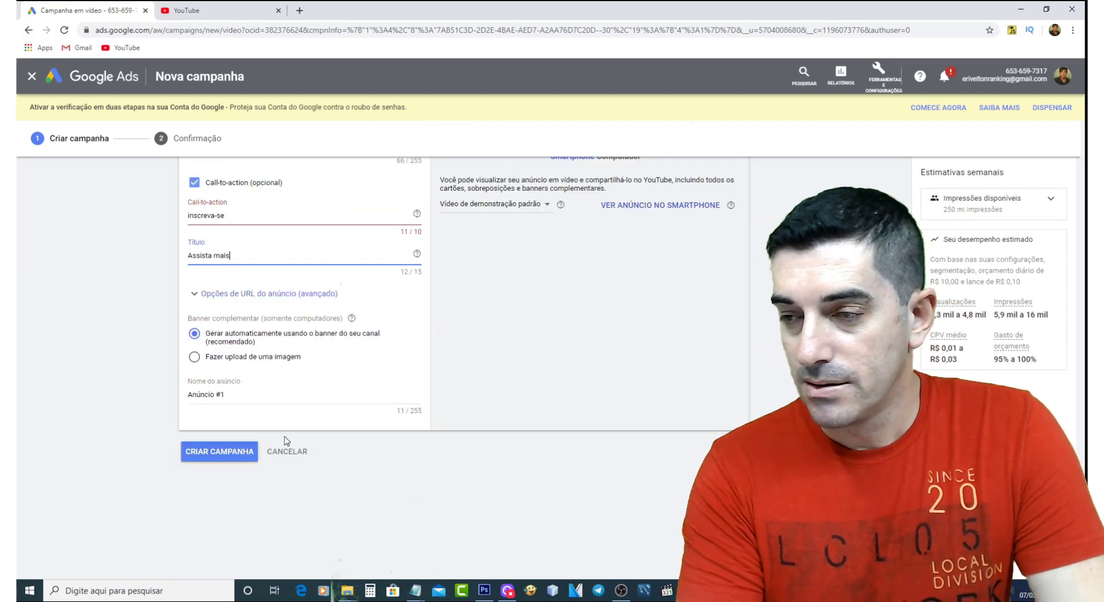
scroll(690, 327, up, 1)
scroll(428, 434, down, 2)
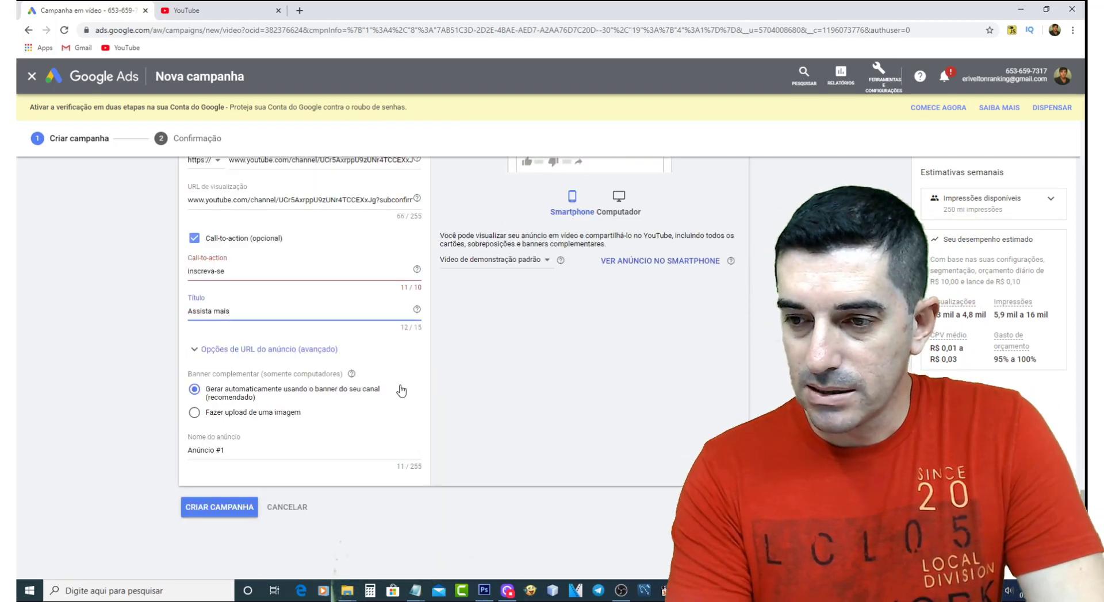
scroll(573, 440, up, 5)
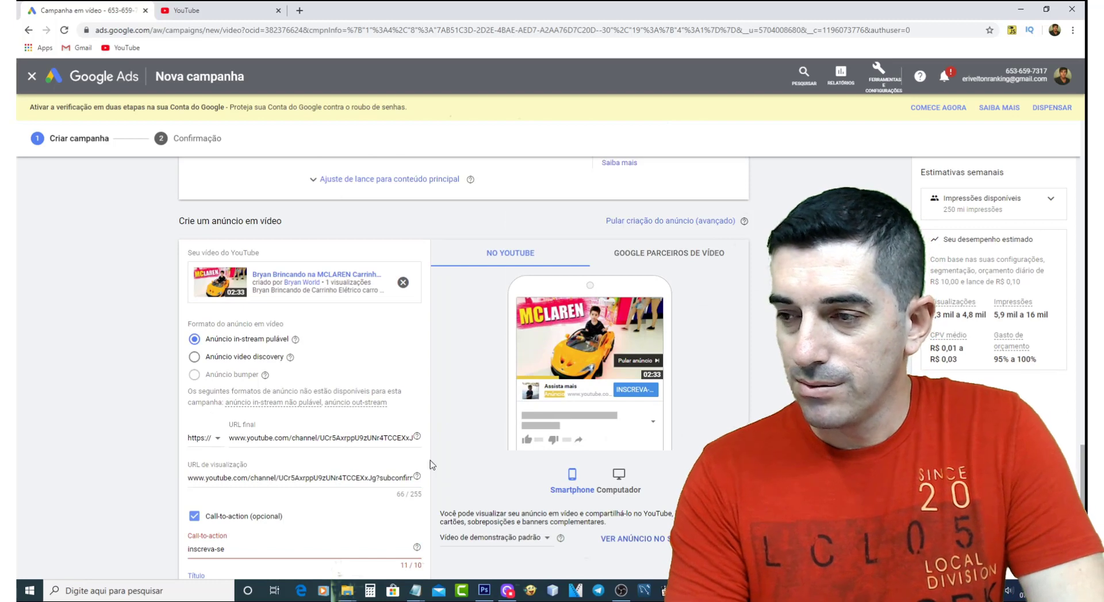
scroll(431, 465, down, 6)
click(230, 453)
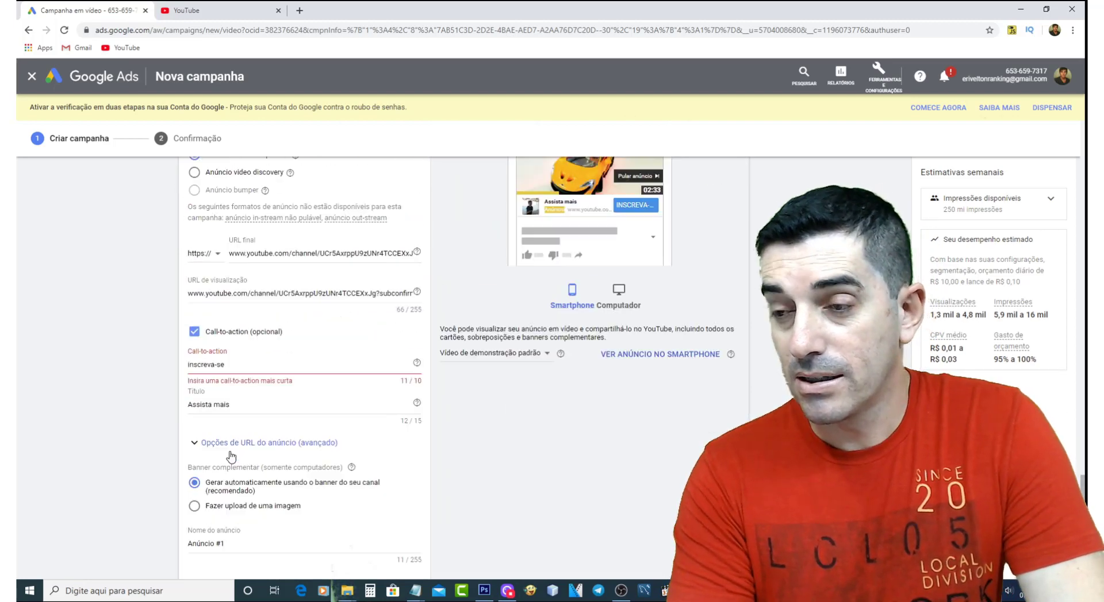
Shorten the call-to-action text to "inscreva" and create the campaign, continuing through the confirmation to the campaign's page.
click(245, 365)
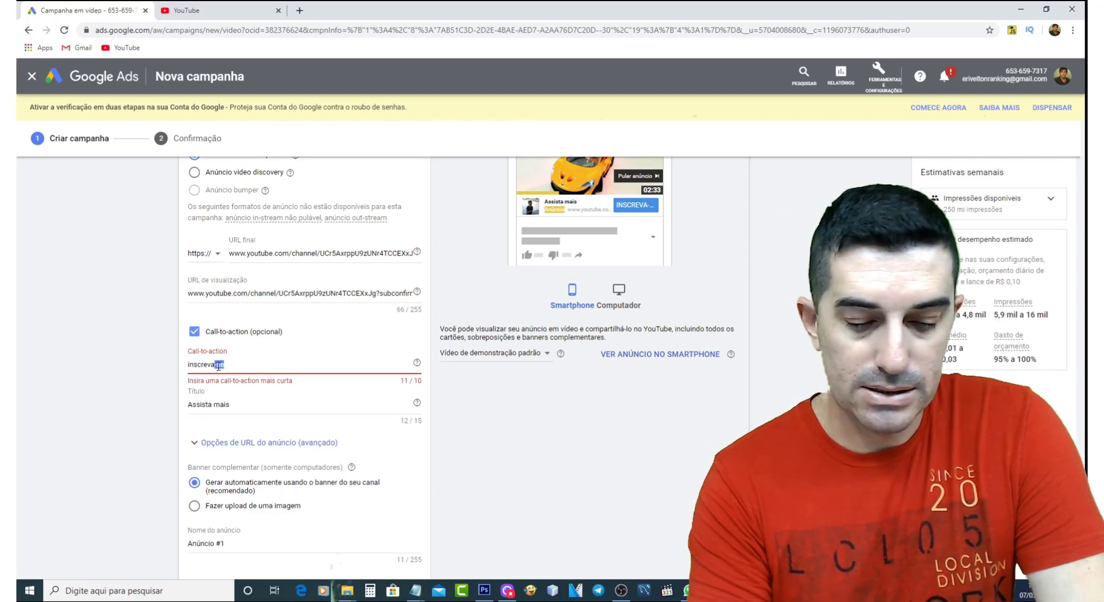
key(BackSpace)
scroll(275, 435, down, 3)
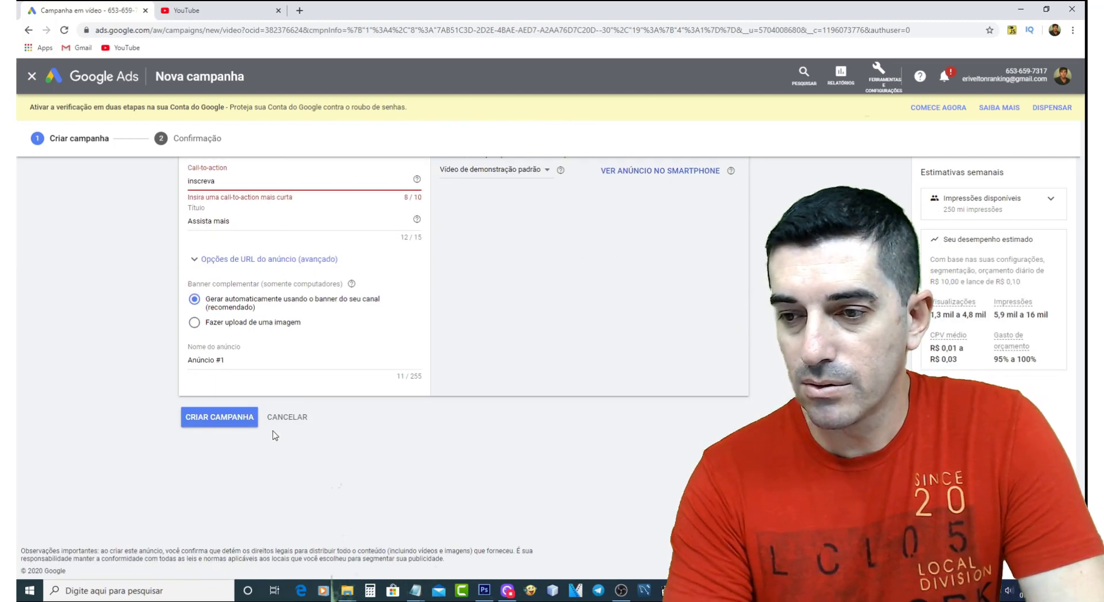
click(246, 419)
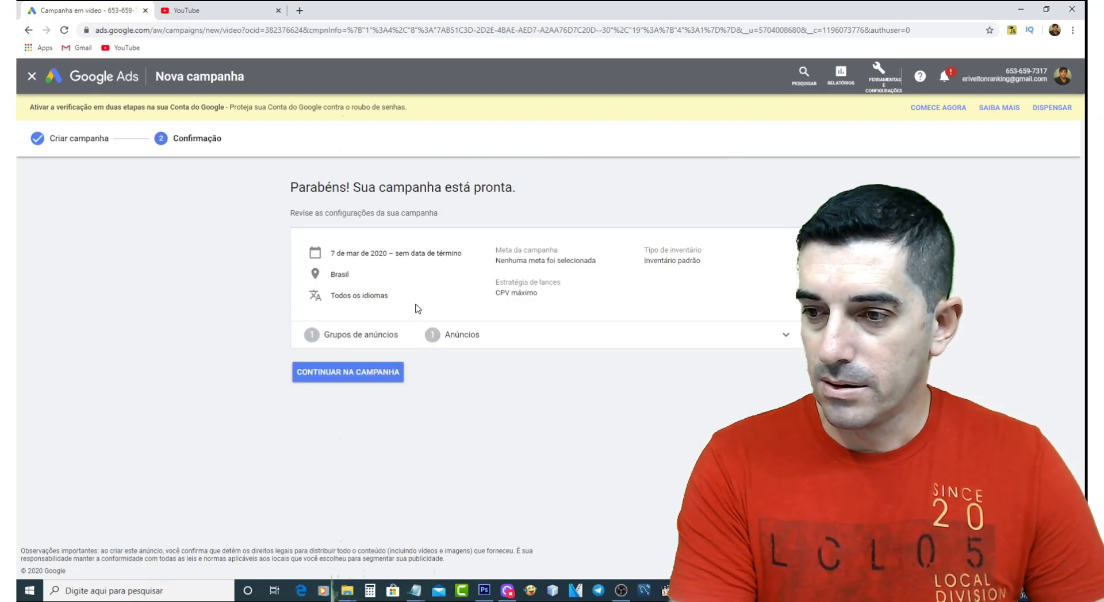
click(370, 374)
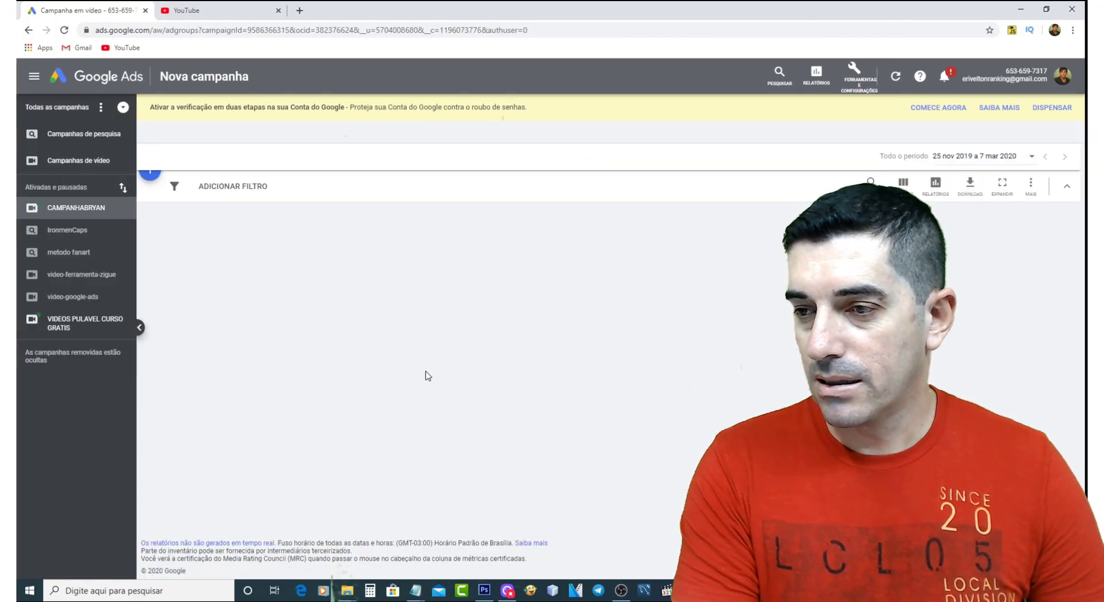